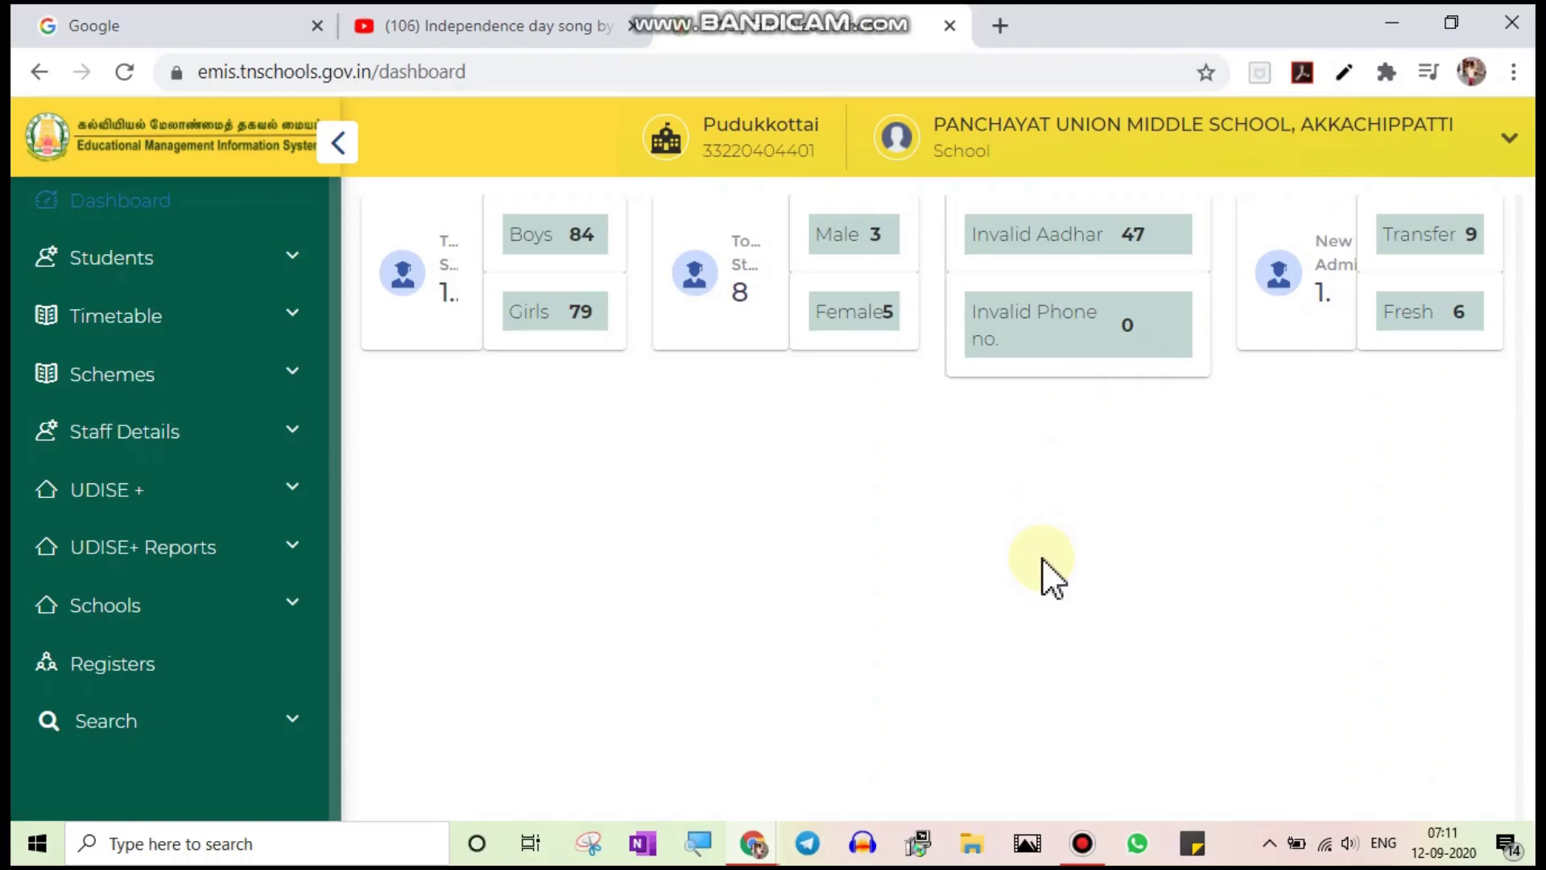
Open Students Admission from the Students menu in the sidebar
click(292, 257)
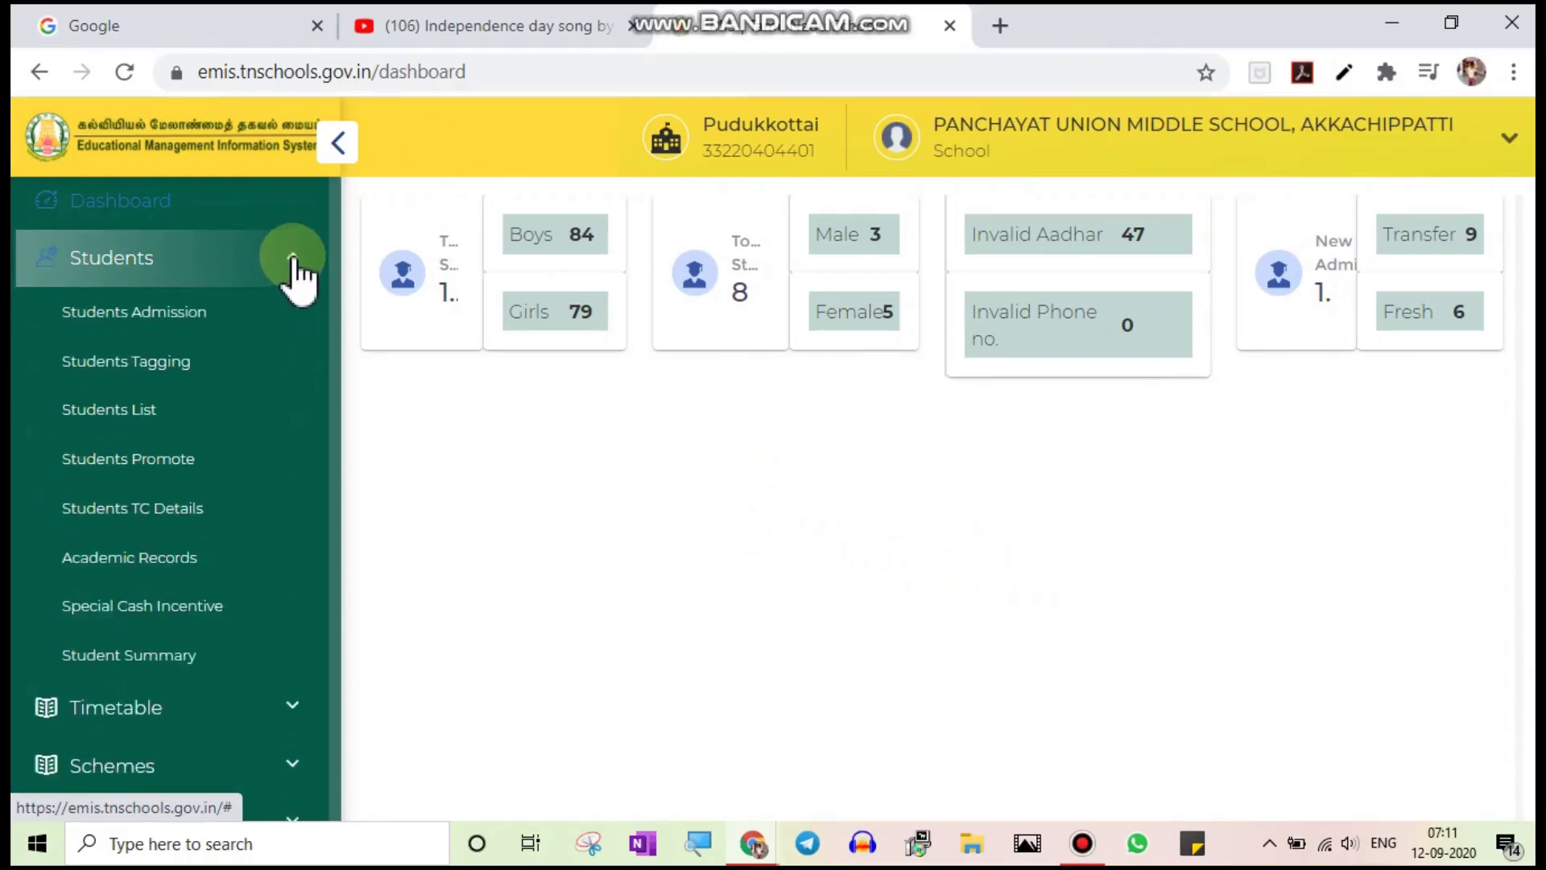
click(171, 320)
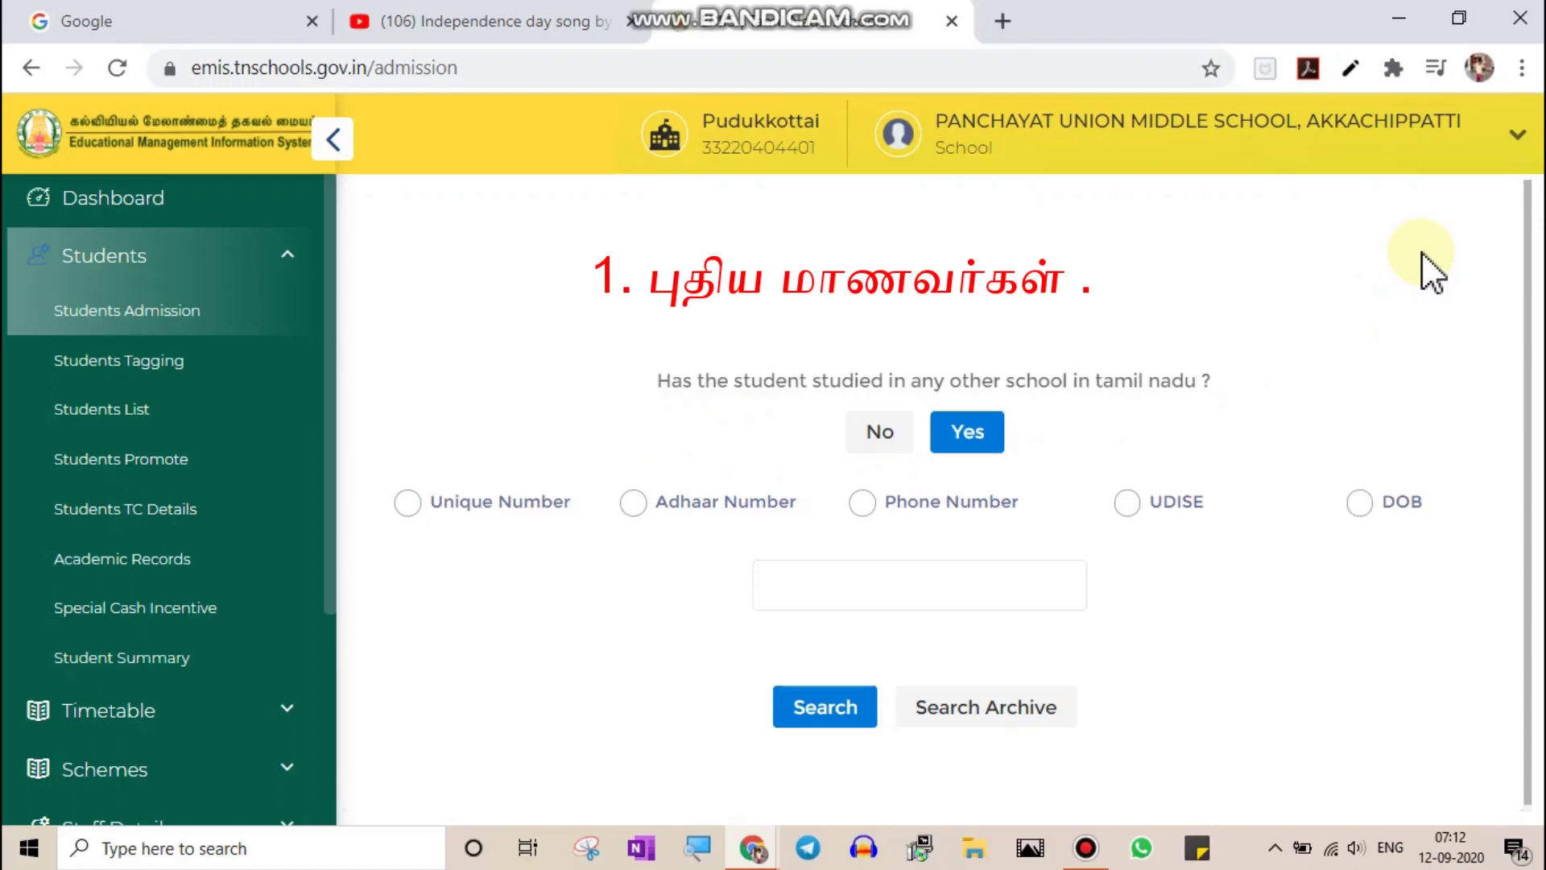
Answer No to prior Tamil Nadu schooling, then review the blank new-student form sections
click(879, 435)
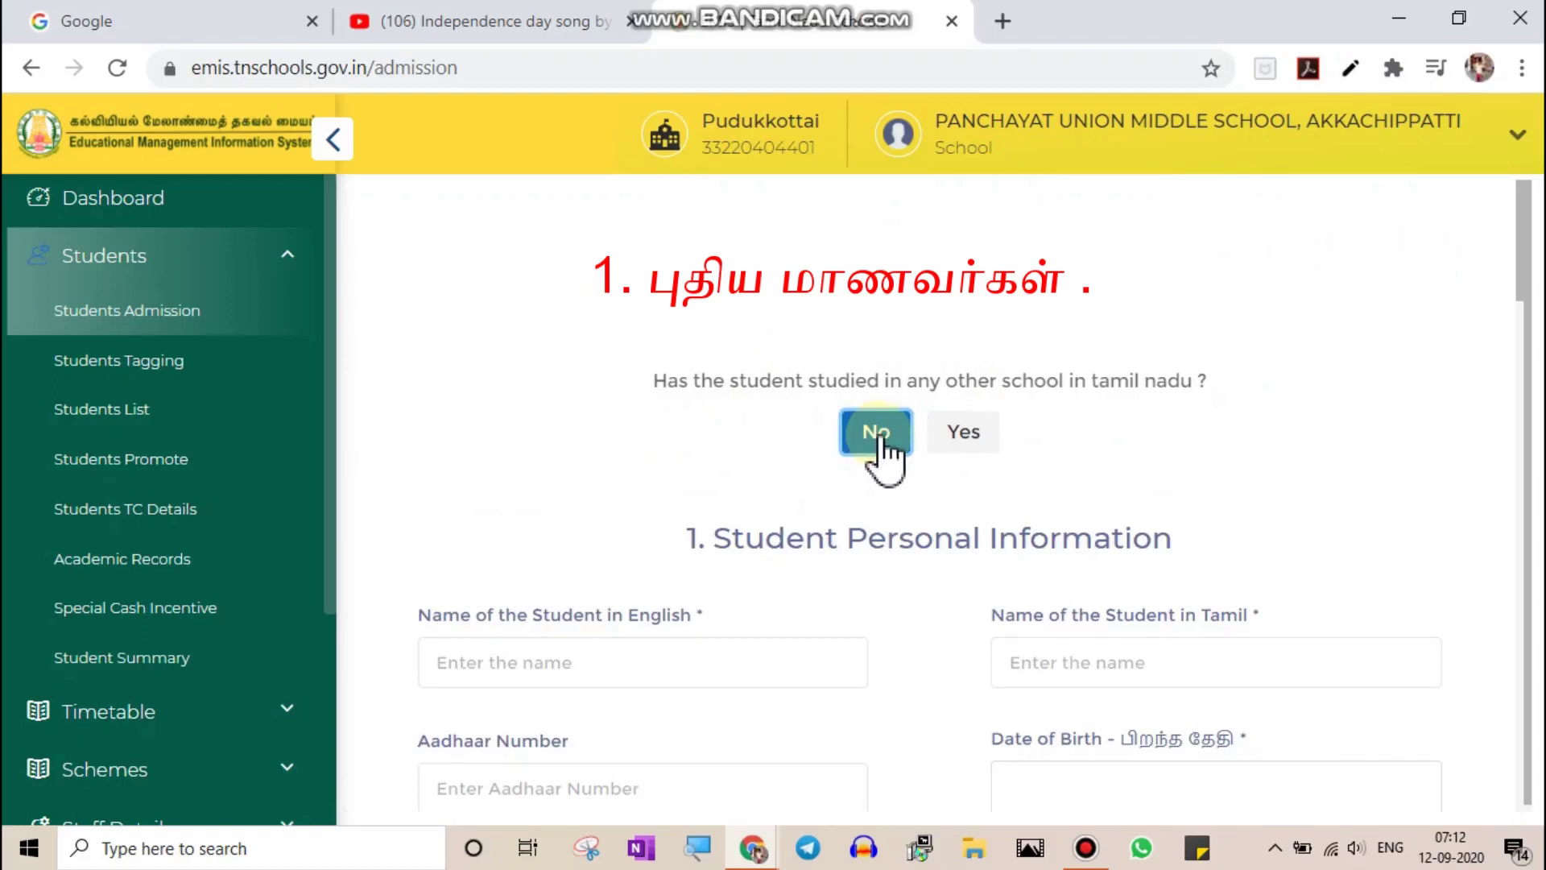
scroll(882, 443, down, 2)
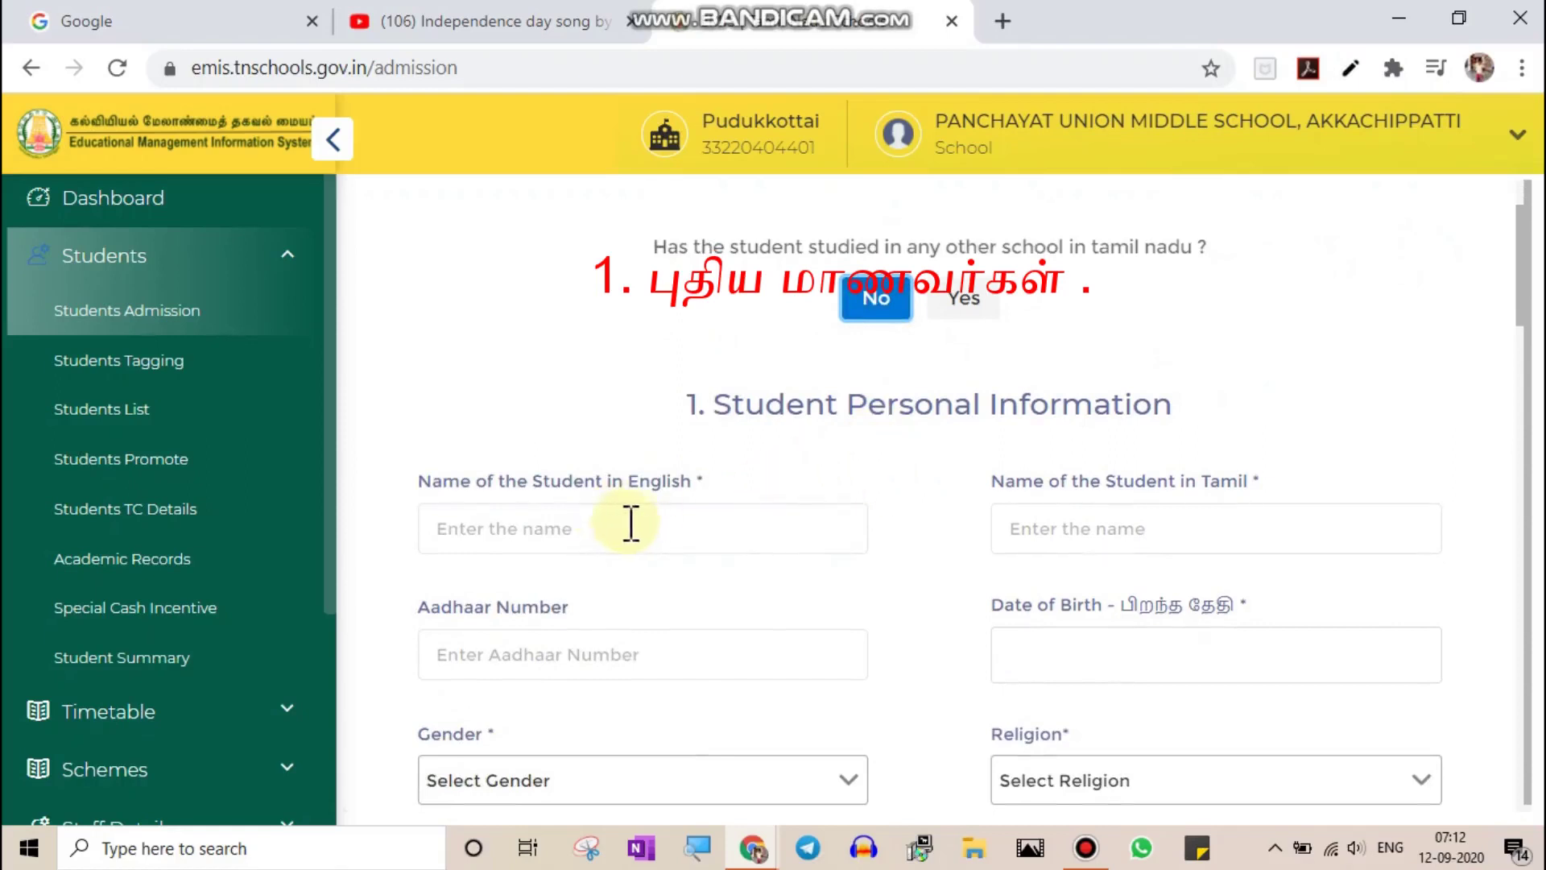
scroll(676, 540, down, 1)
scroll(670, 530, down, 1)
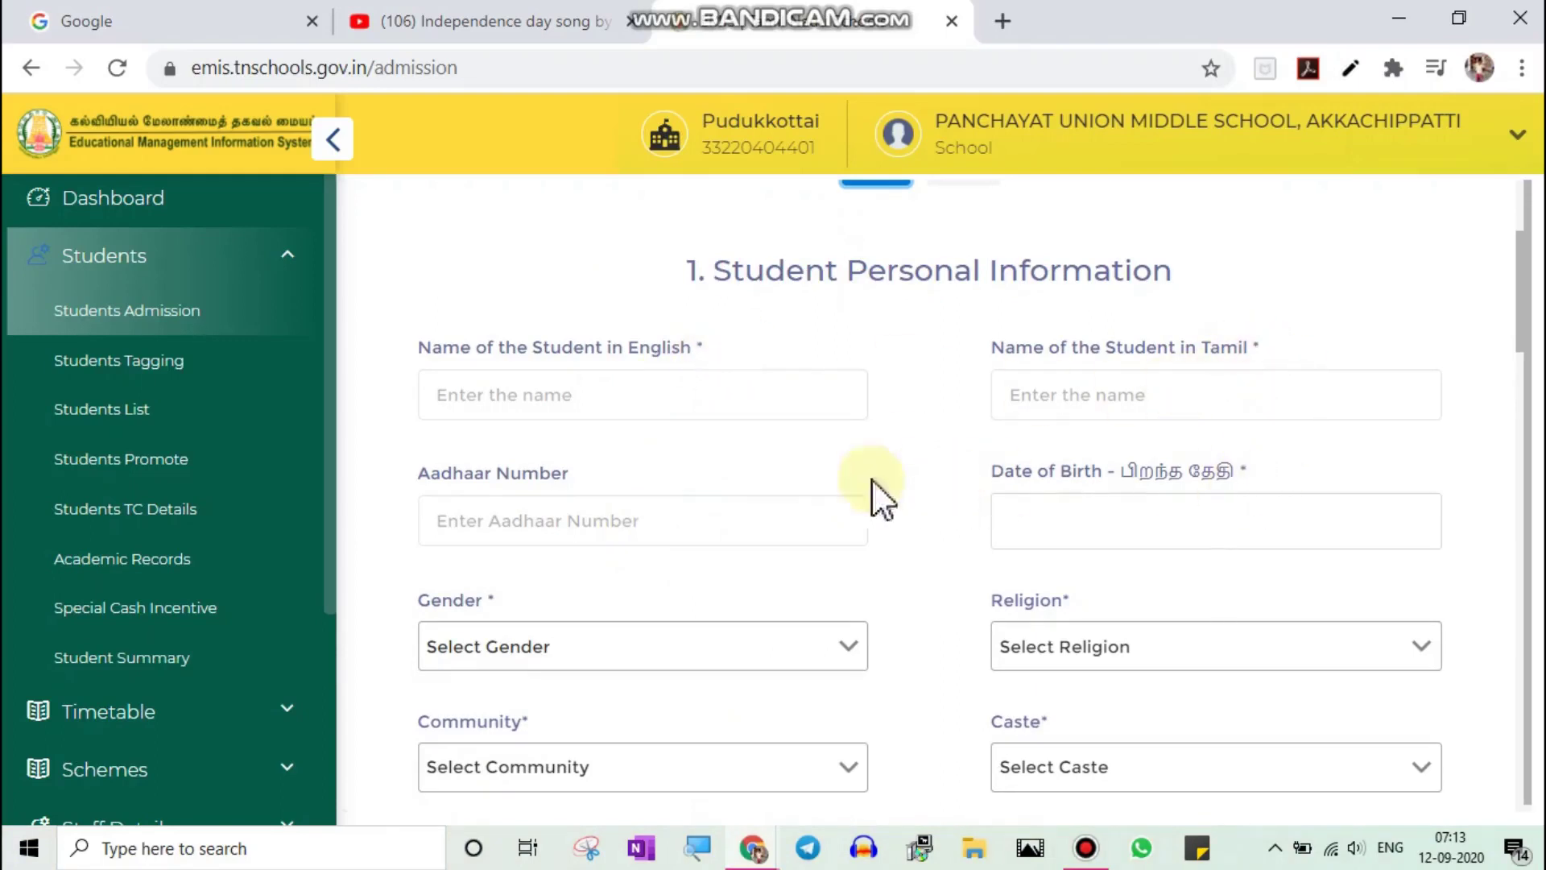
scroll(709, 512, down, 1)
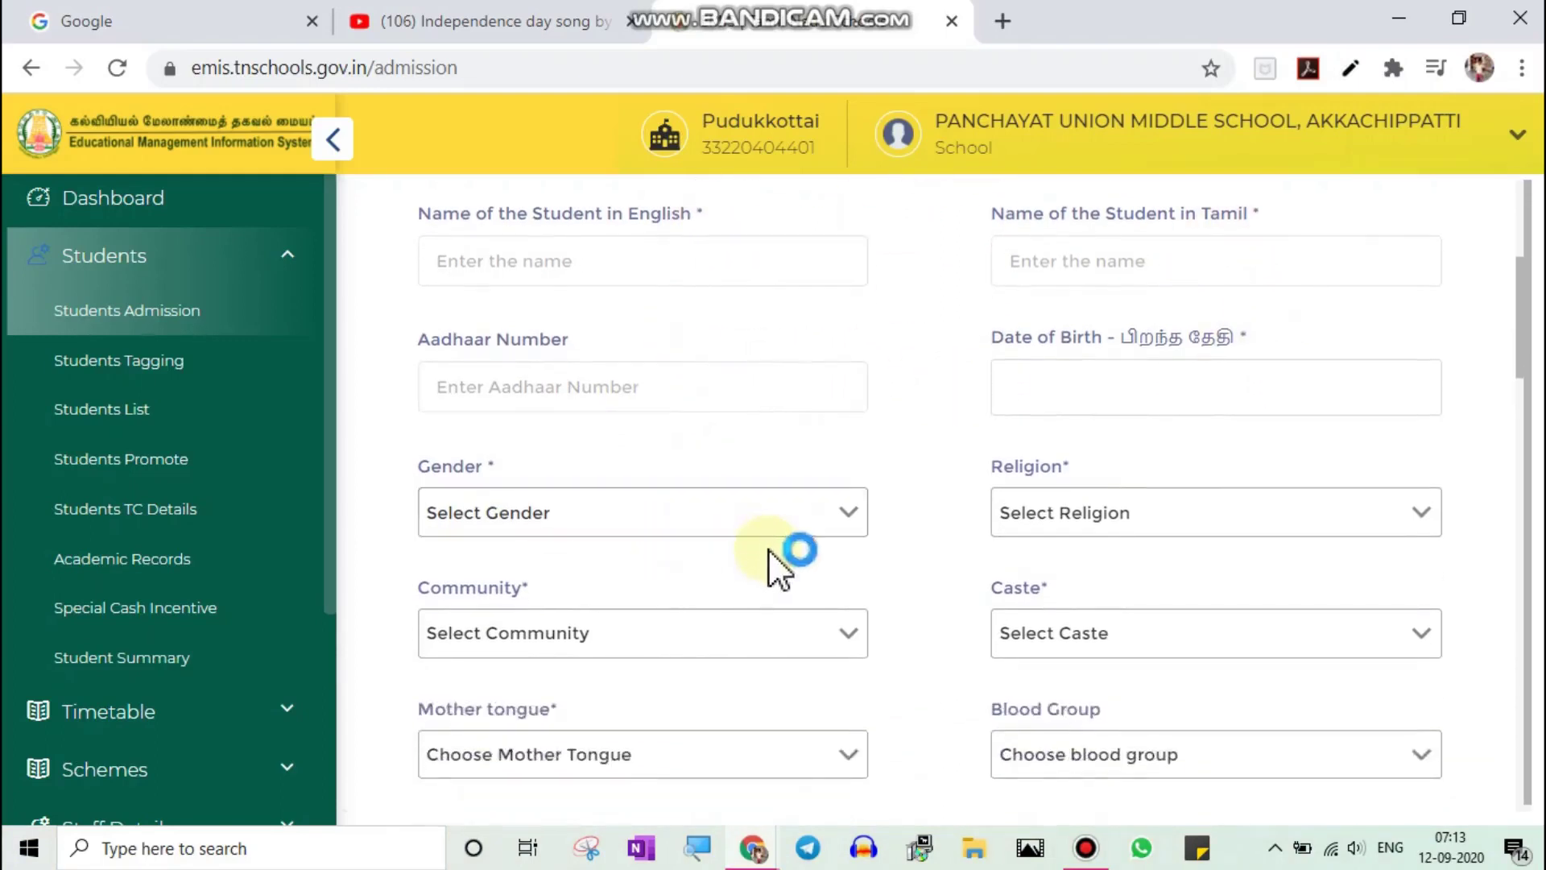
scroll(771, 556, down, 3)
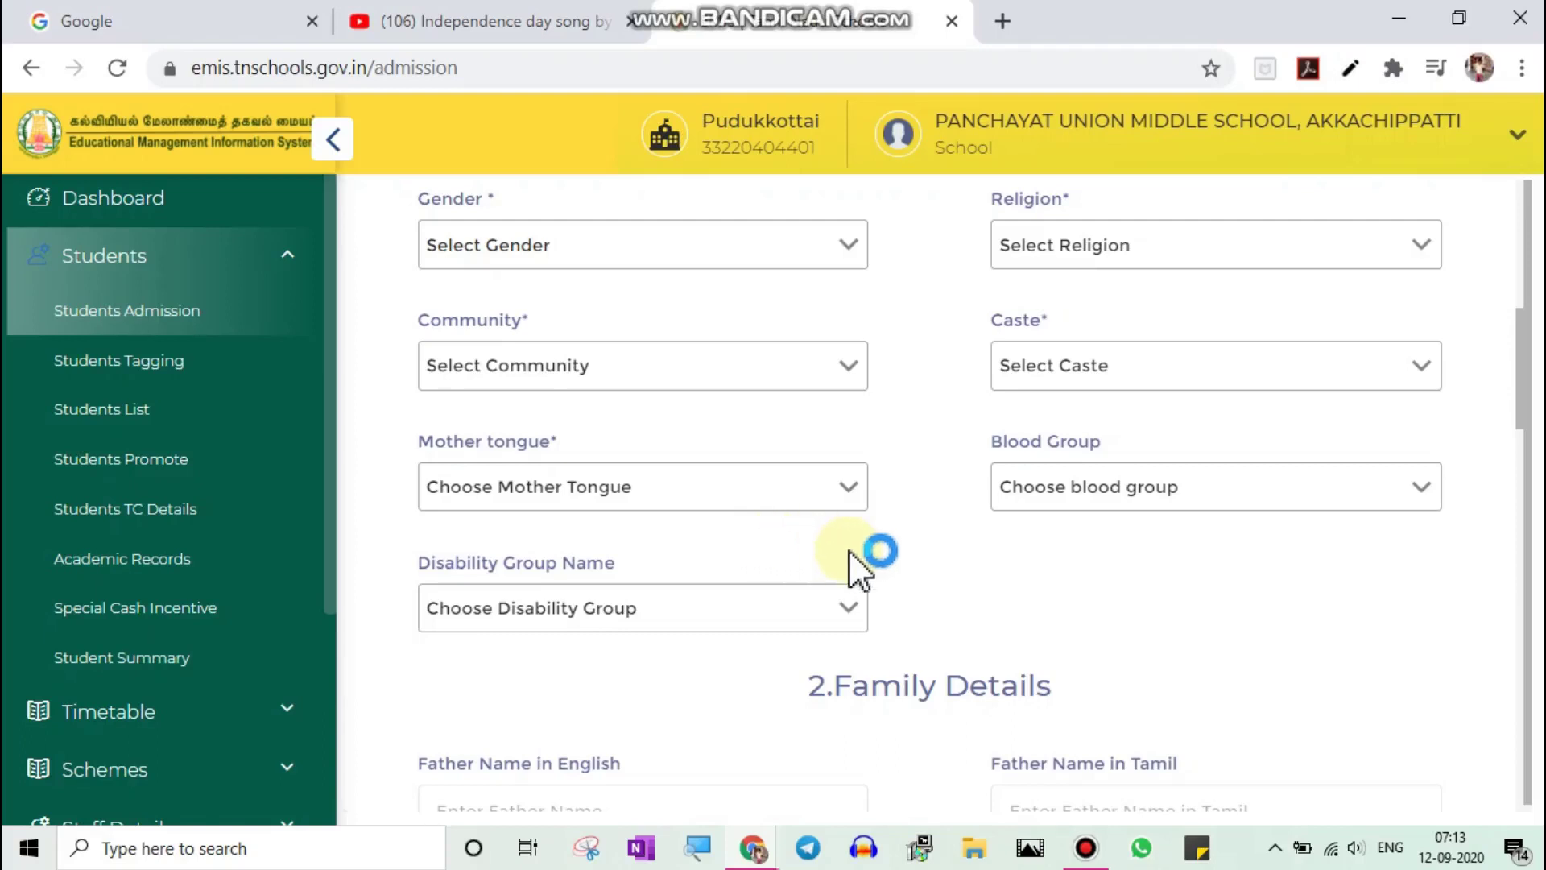
scroll(850, 557, down, 3)
scroll(850, 555, down, 2)
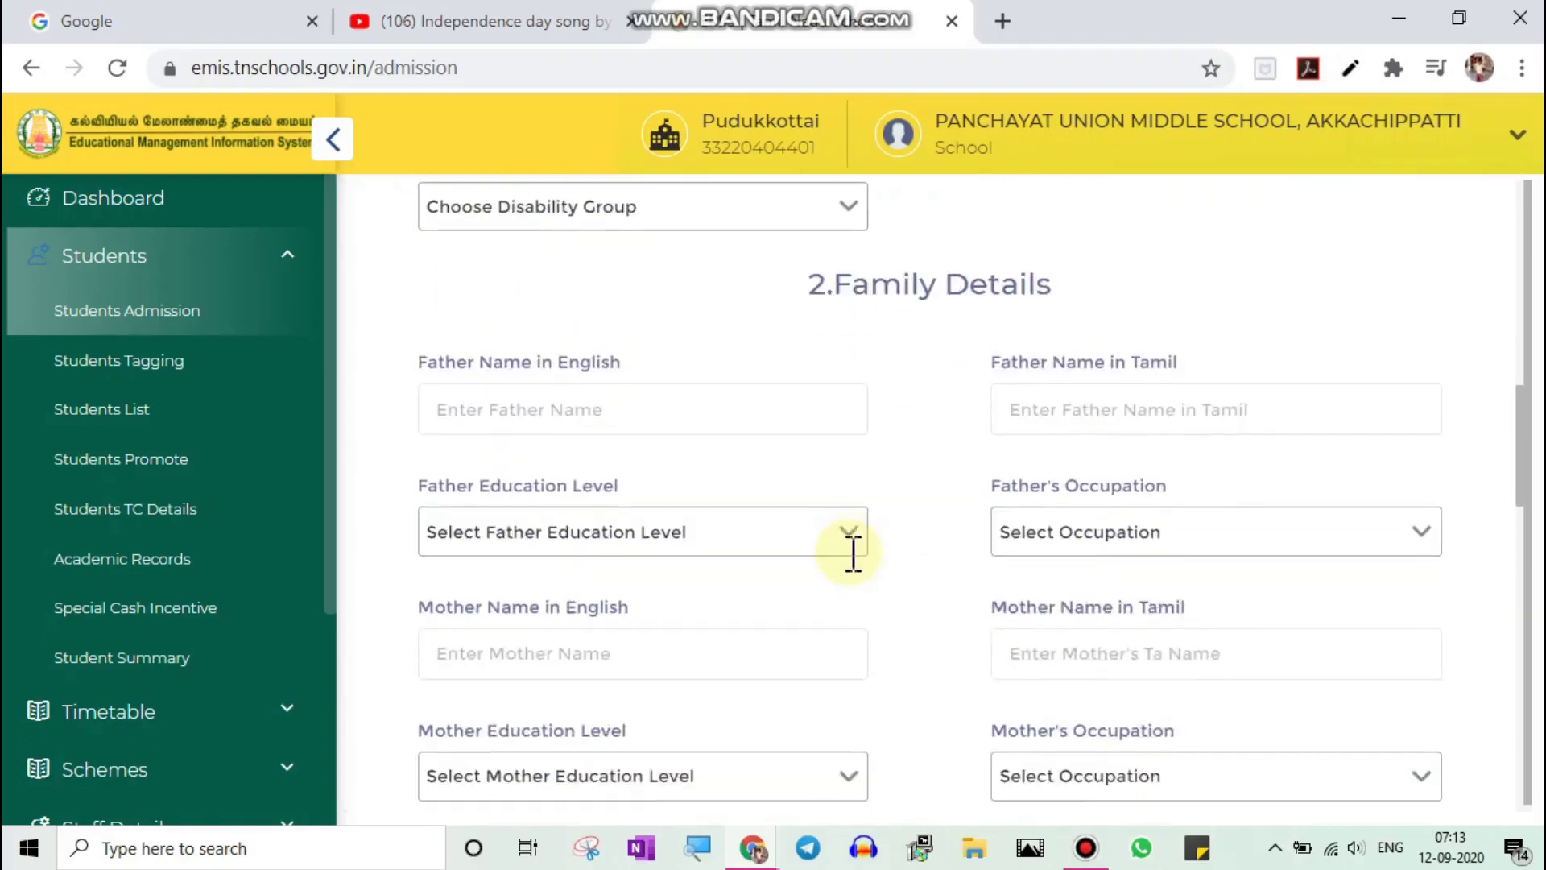
scroll(853, 554, down, 3)
scroll(850, 556, up, 2)
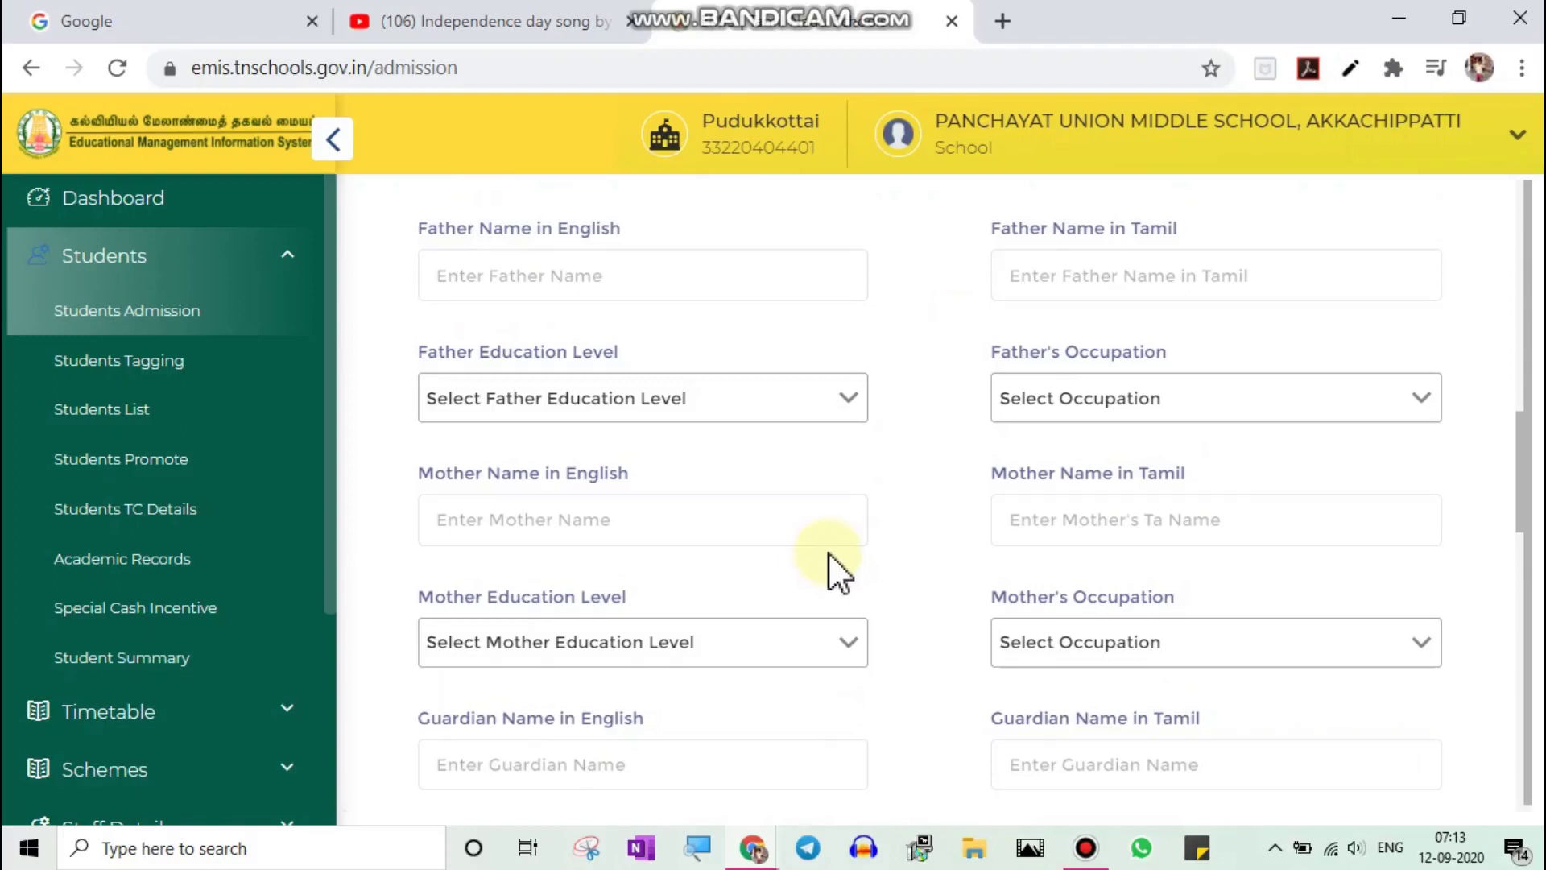
scroll(833, 550, down, 5)
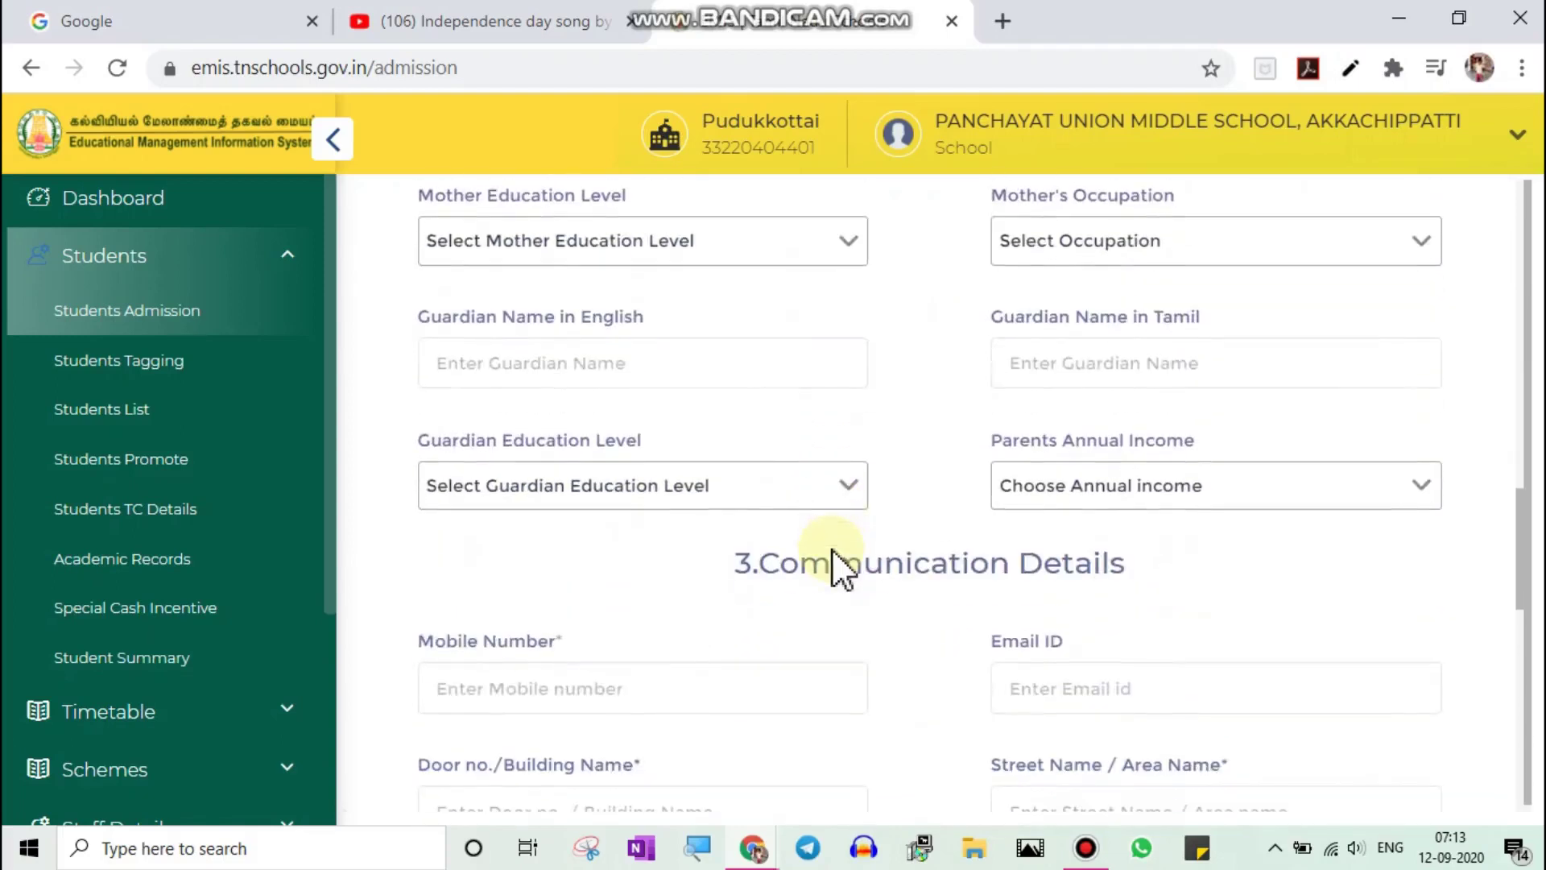
scroll(811, 530, down, 3)
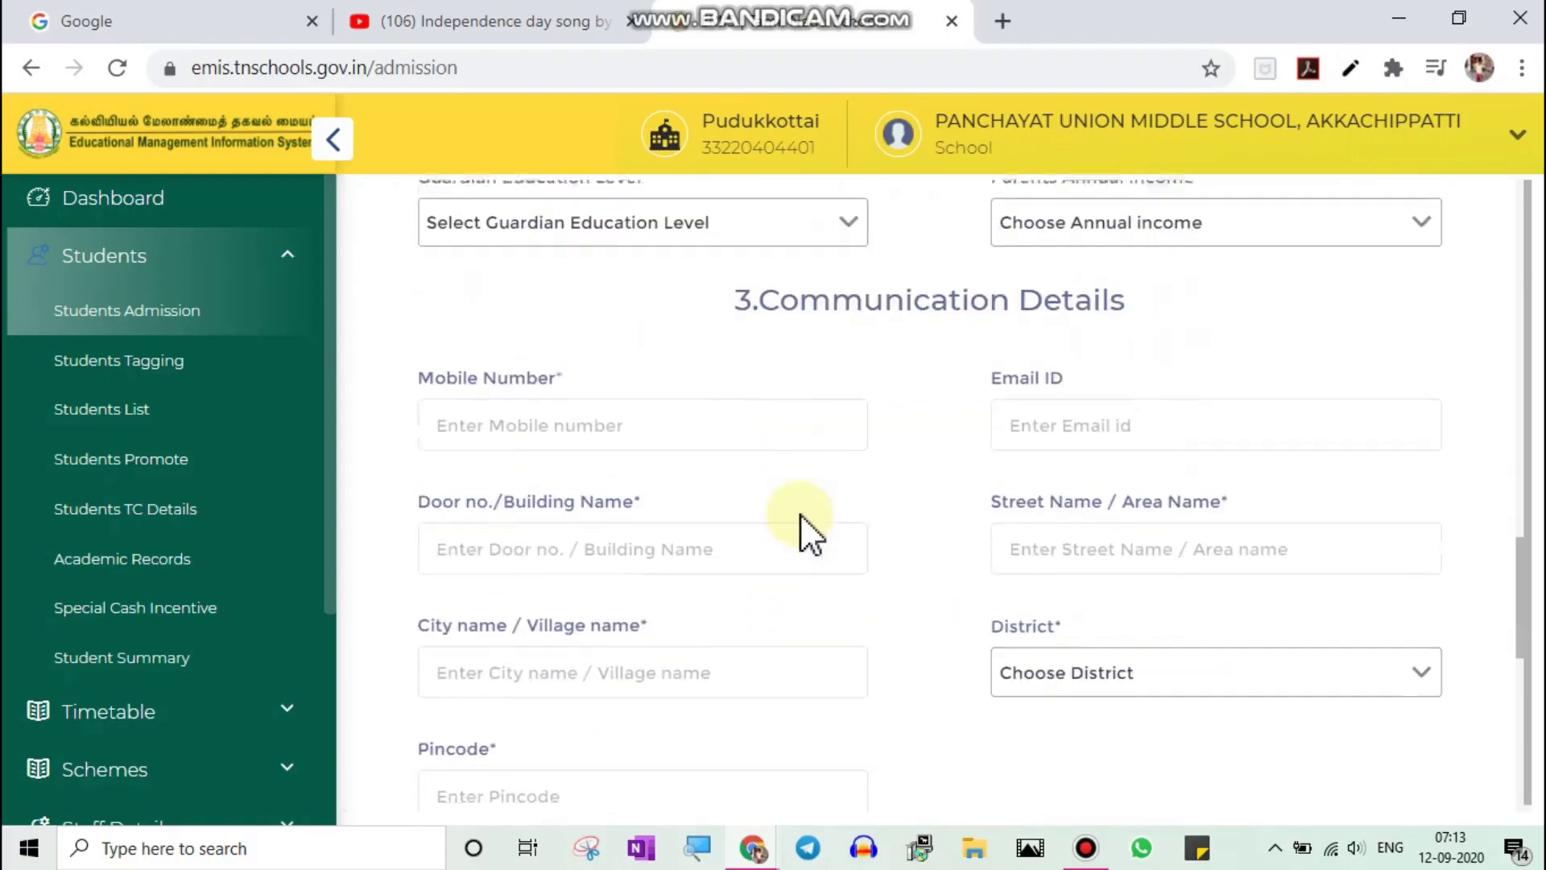
scroll(811, 530, down, 3)
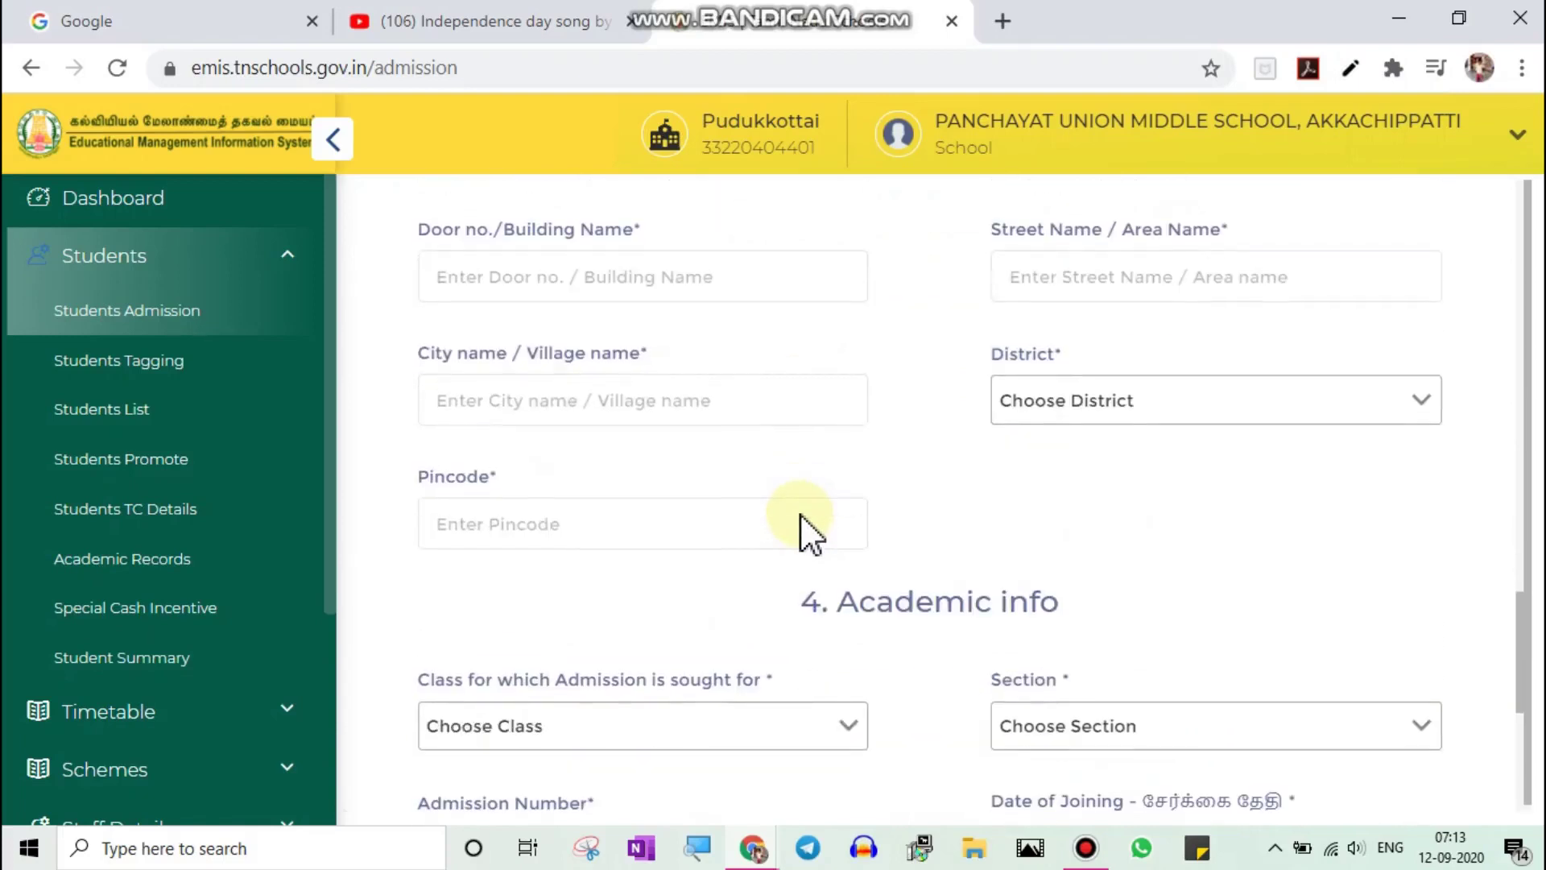
scroll(811, 533, down, 3)
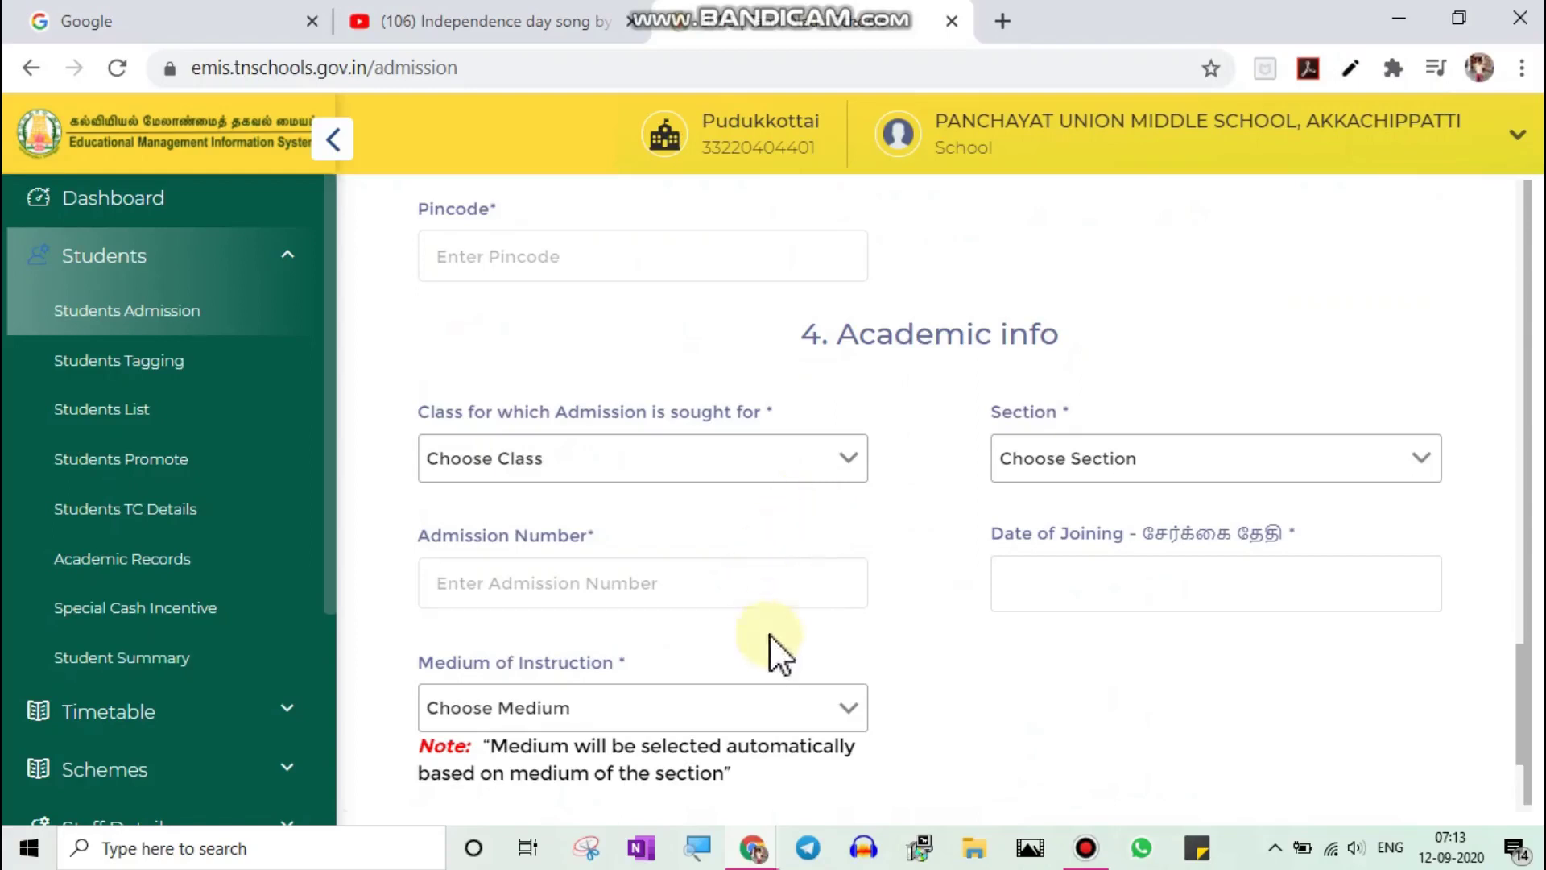
scroll(852, 617, down, 3)
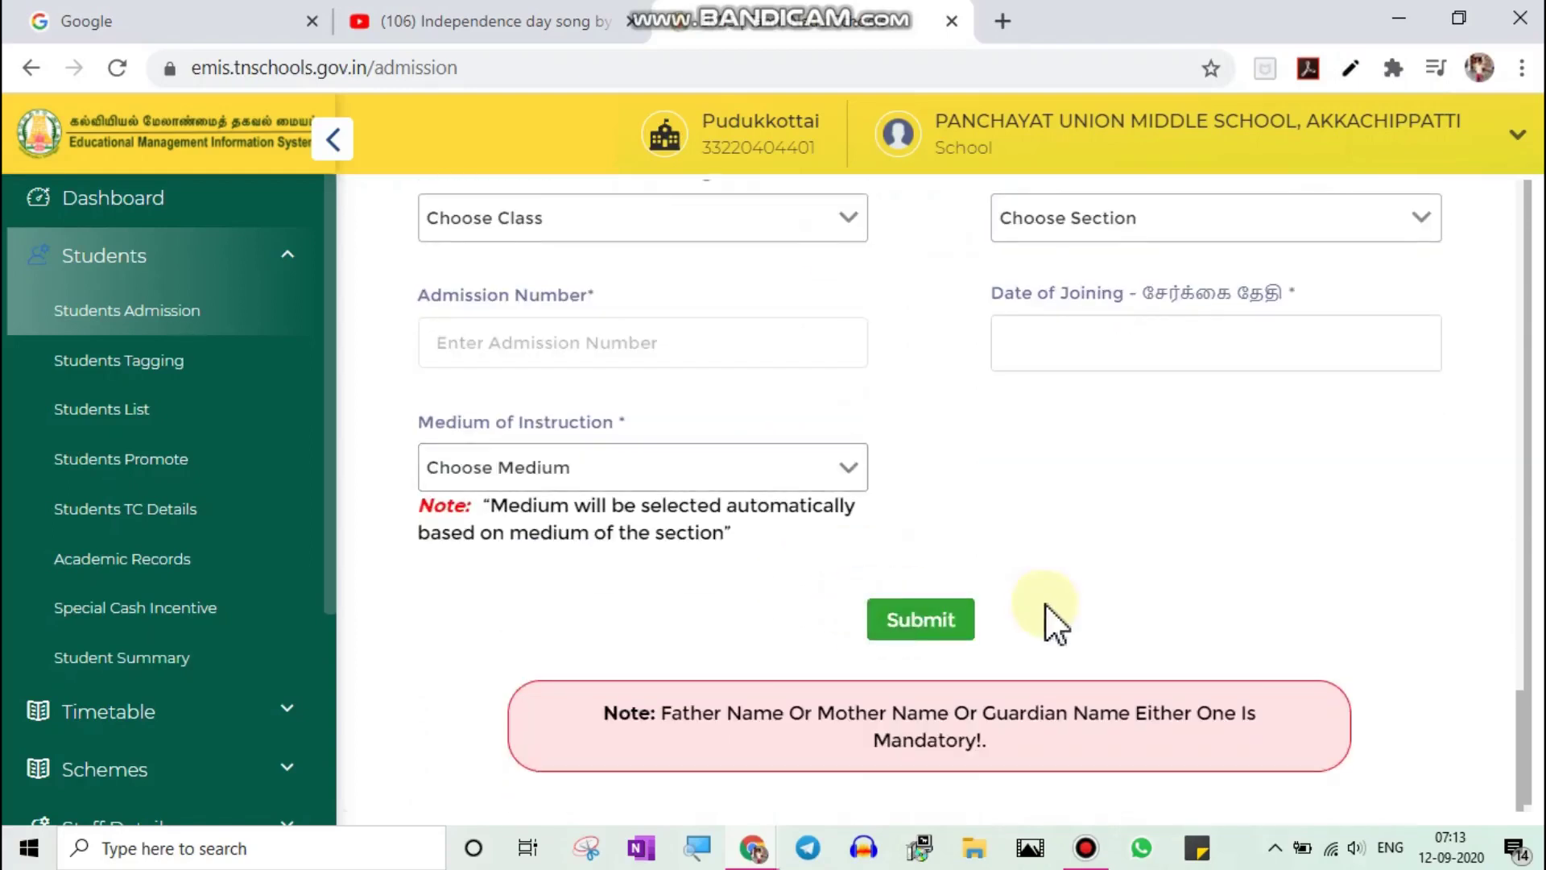
scroll(1045, 606, up, 15)
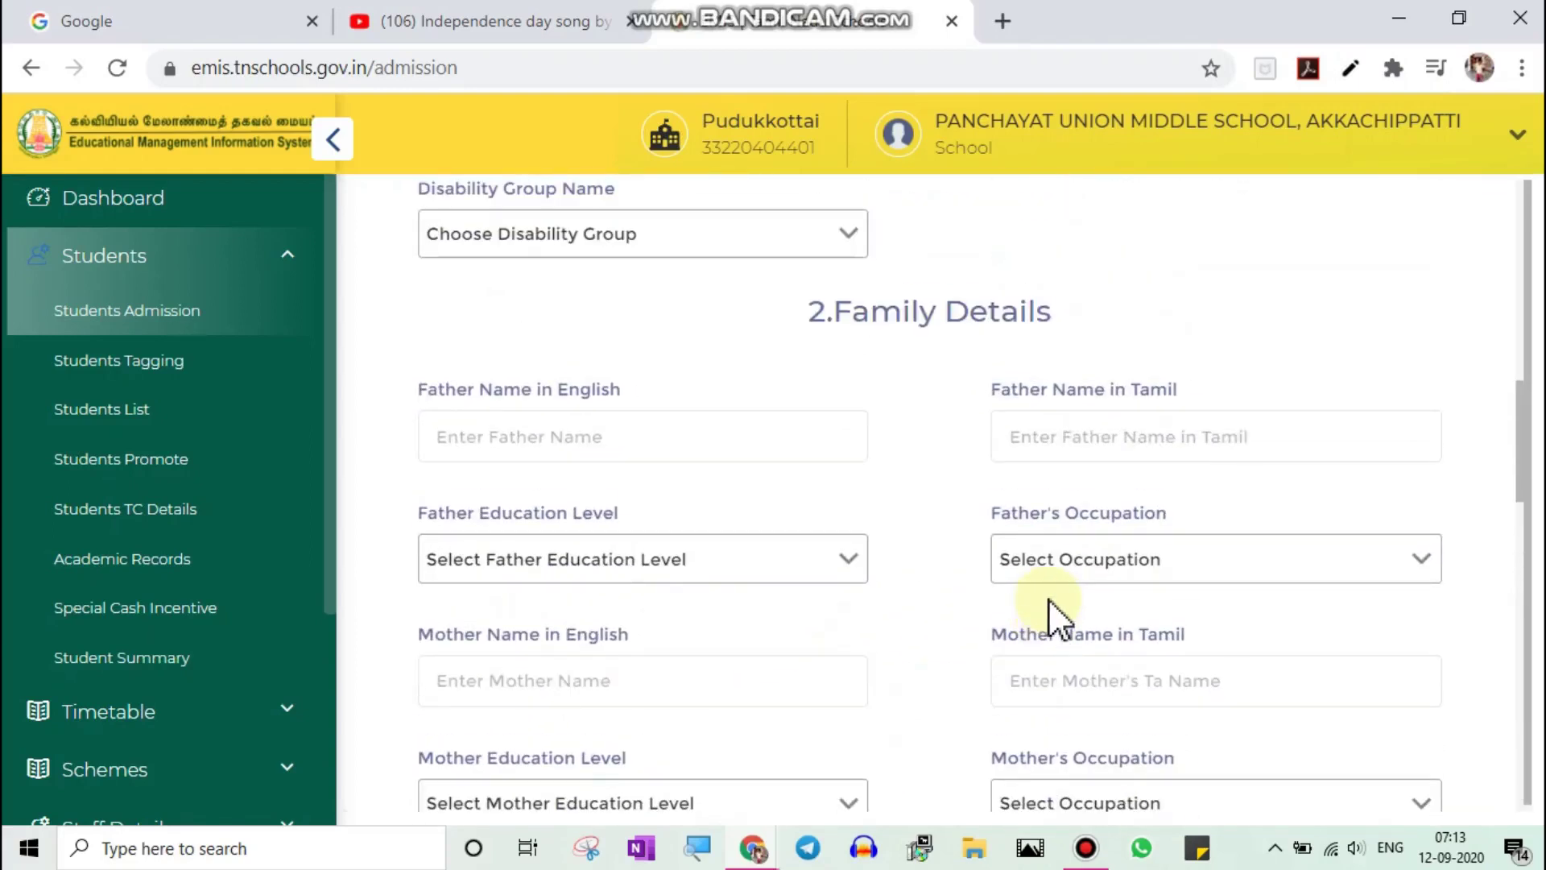
scroll(1048, 600, up, 6)
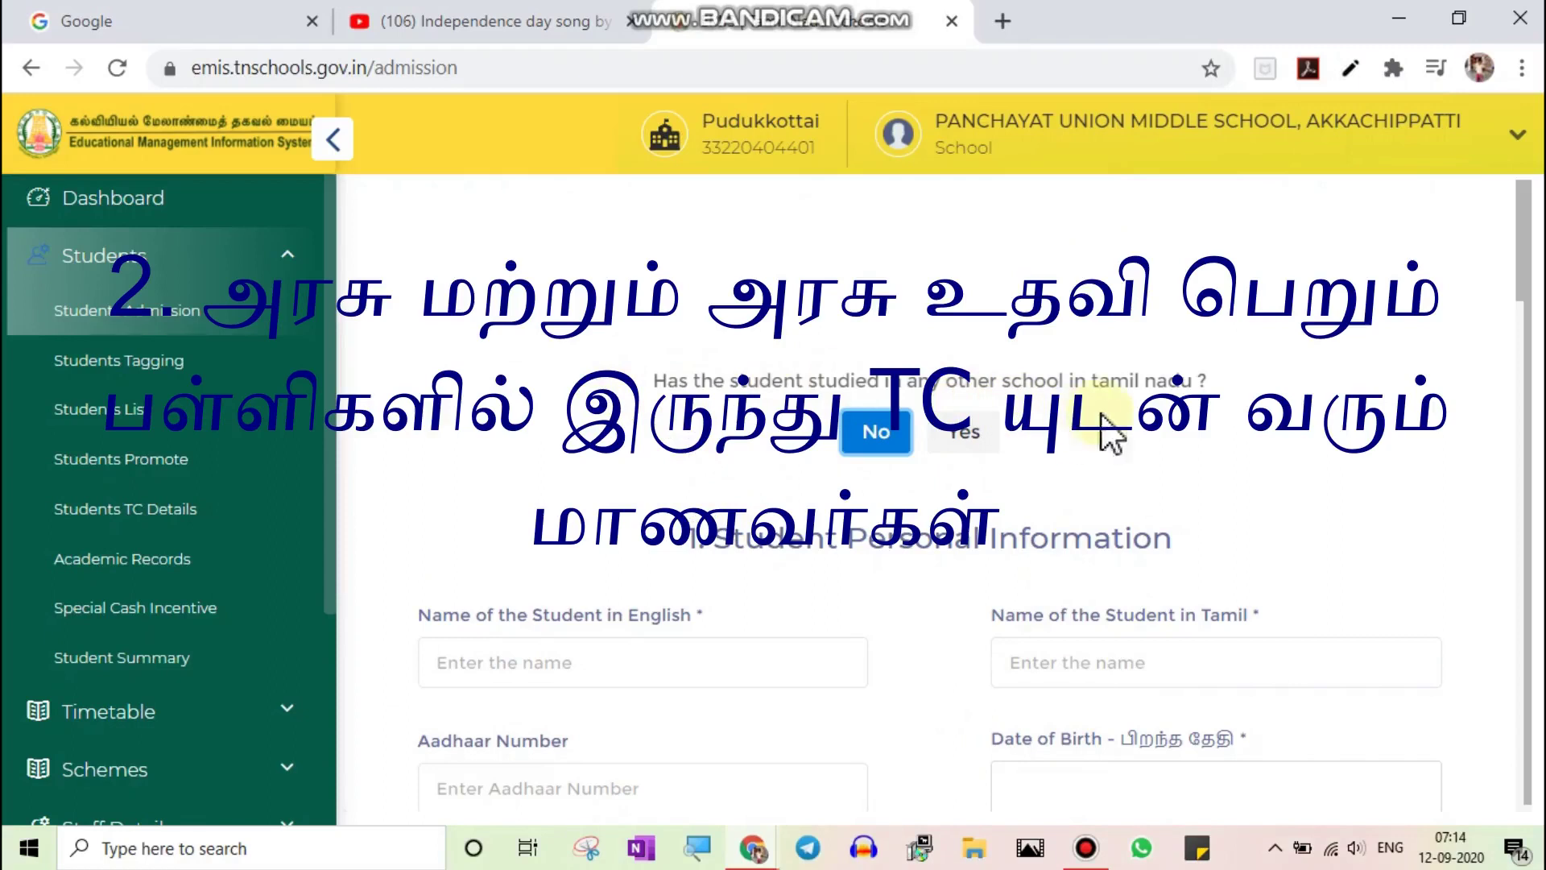
Answer Yes to the student having studied at another Tamil Nadu school
click(970, 435)
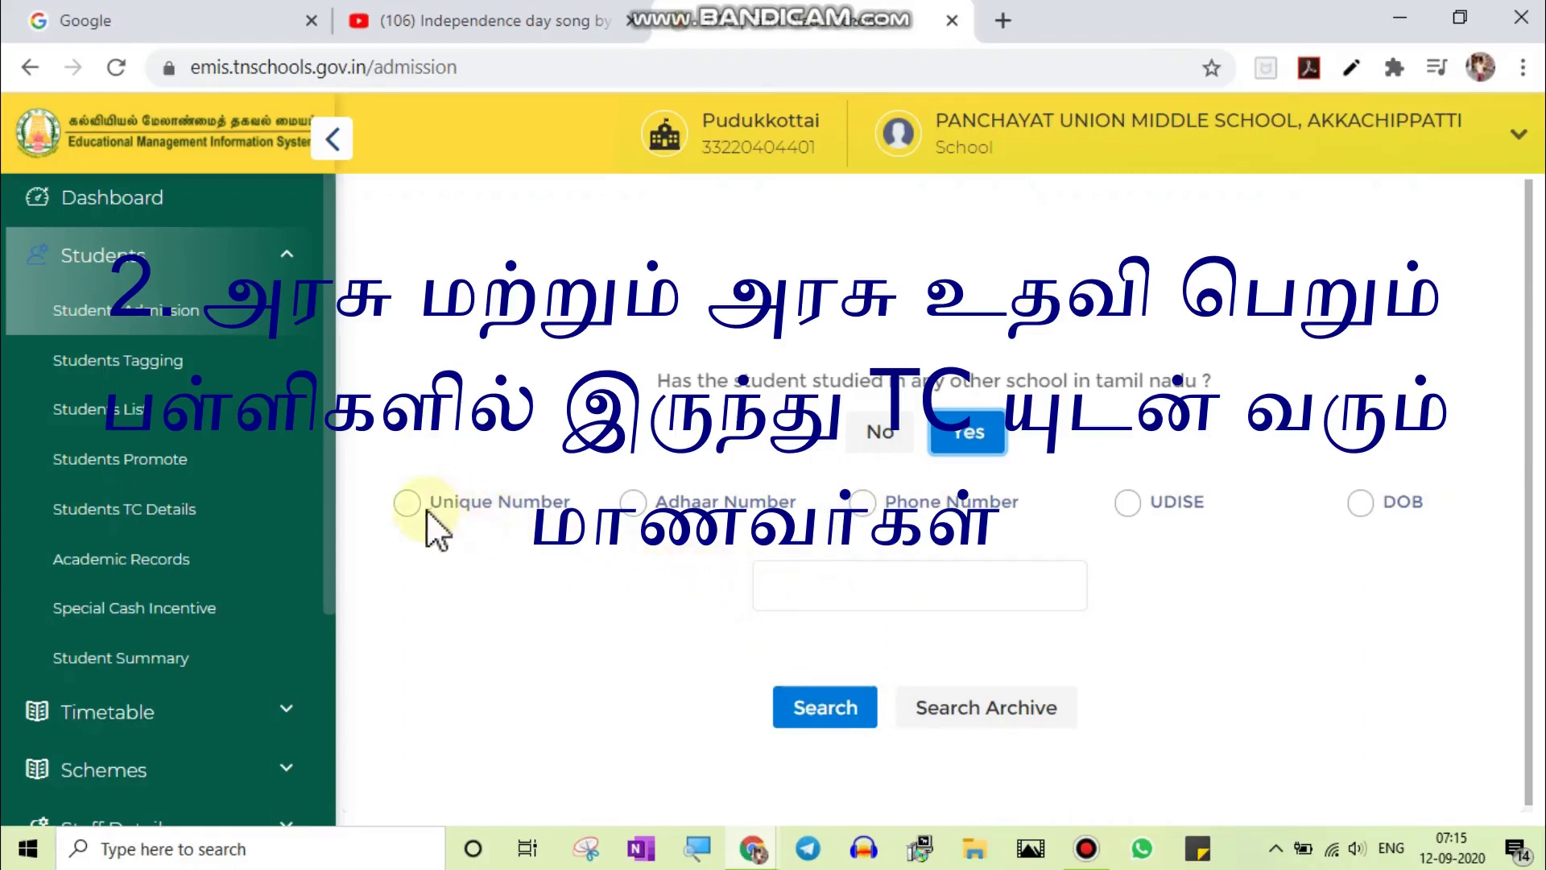
click(407, 502)
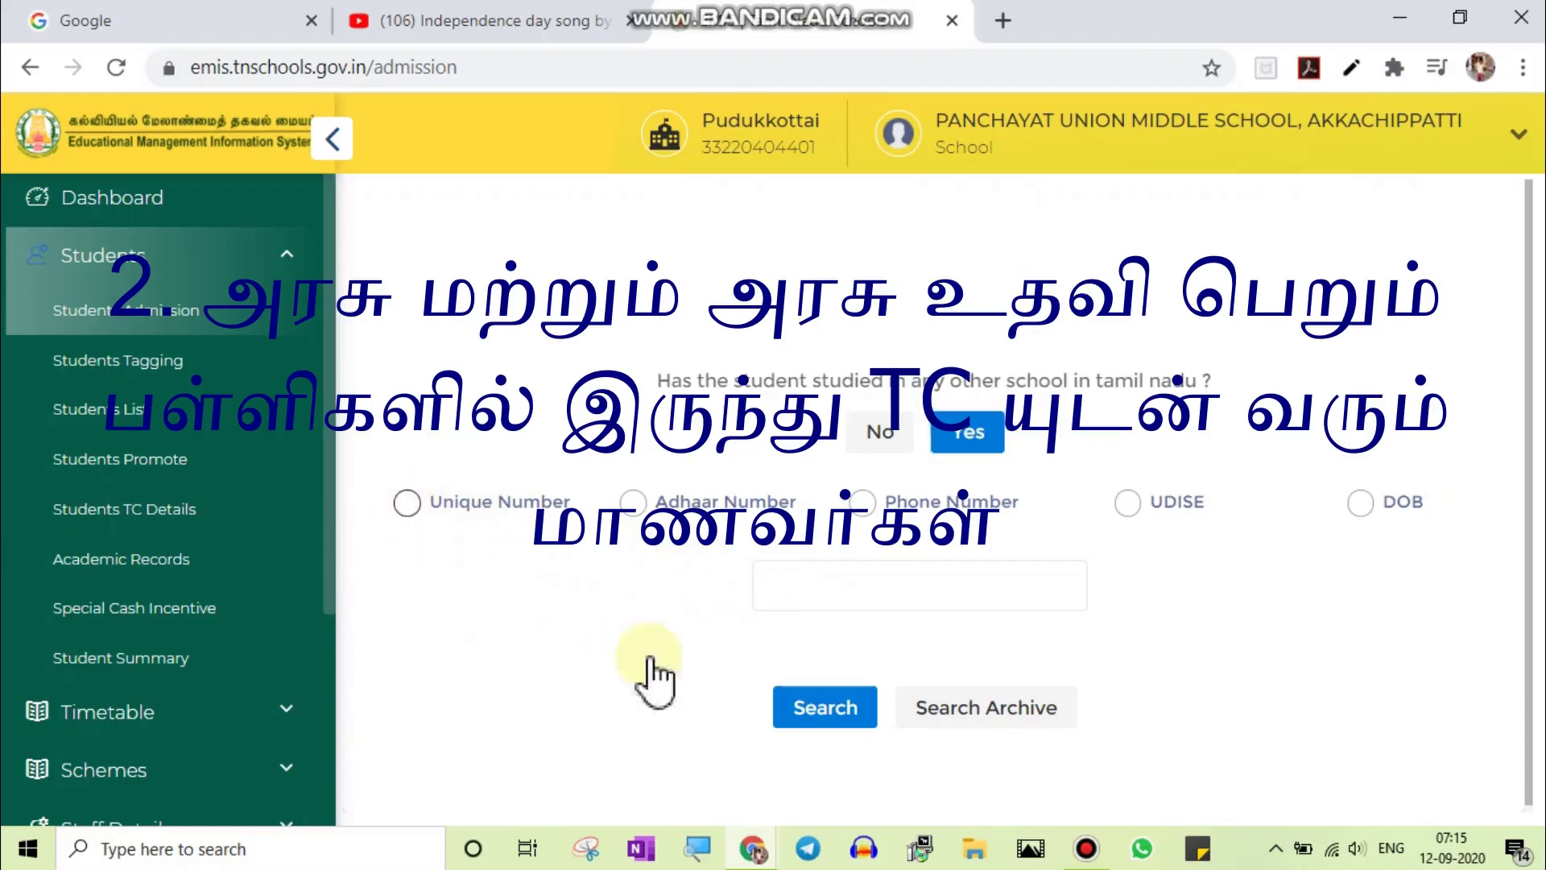
click(810, 585)
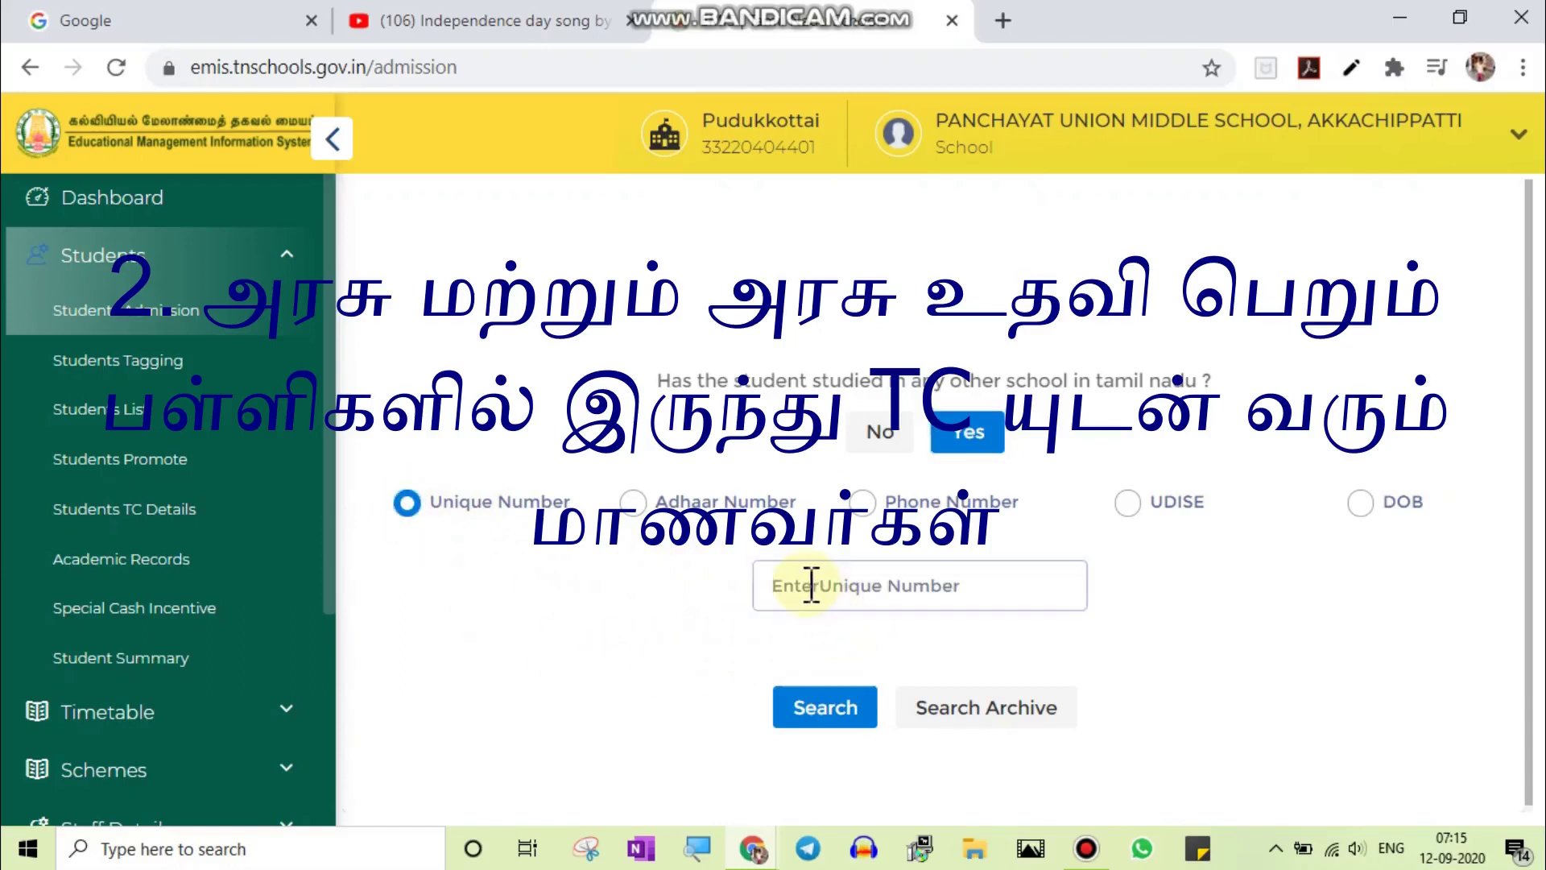
text(33220404402)
click(825, 707)
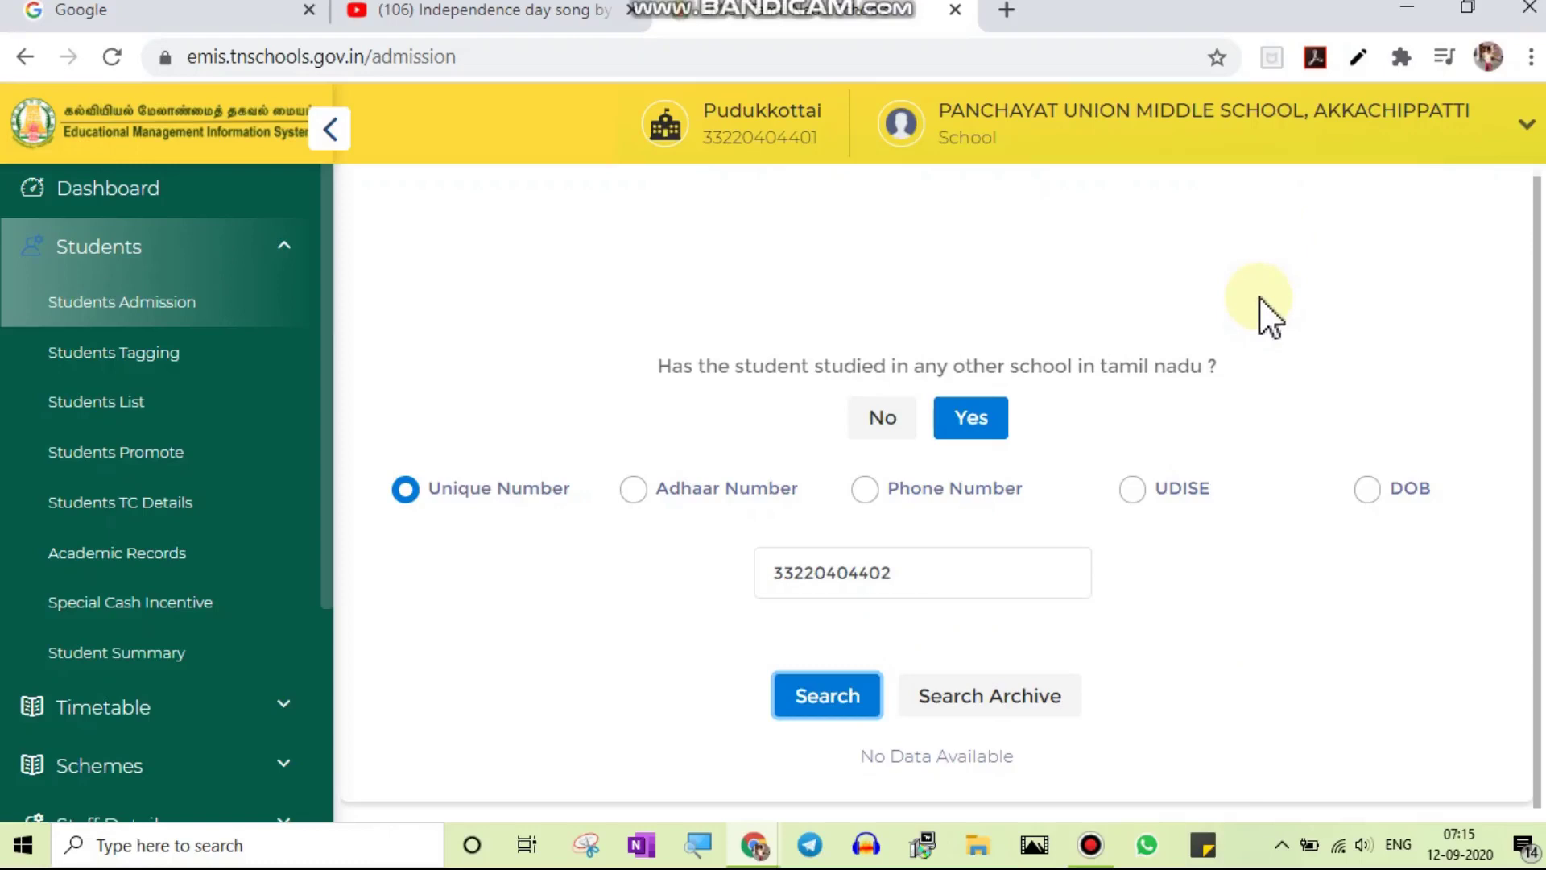
click(910, 576)
key(BackSpace)
key(BackSpace)
key(BackSpace)
key(BackSpace)
key(BackSpace)
key(BackSpace)
key(BackSpace)
key(BackSpace)
key(BackSpace)
key(BackSpace)
key(BackSpace)
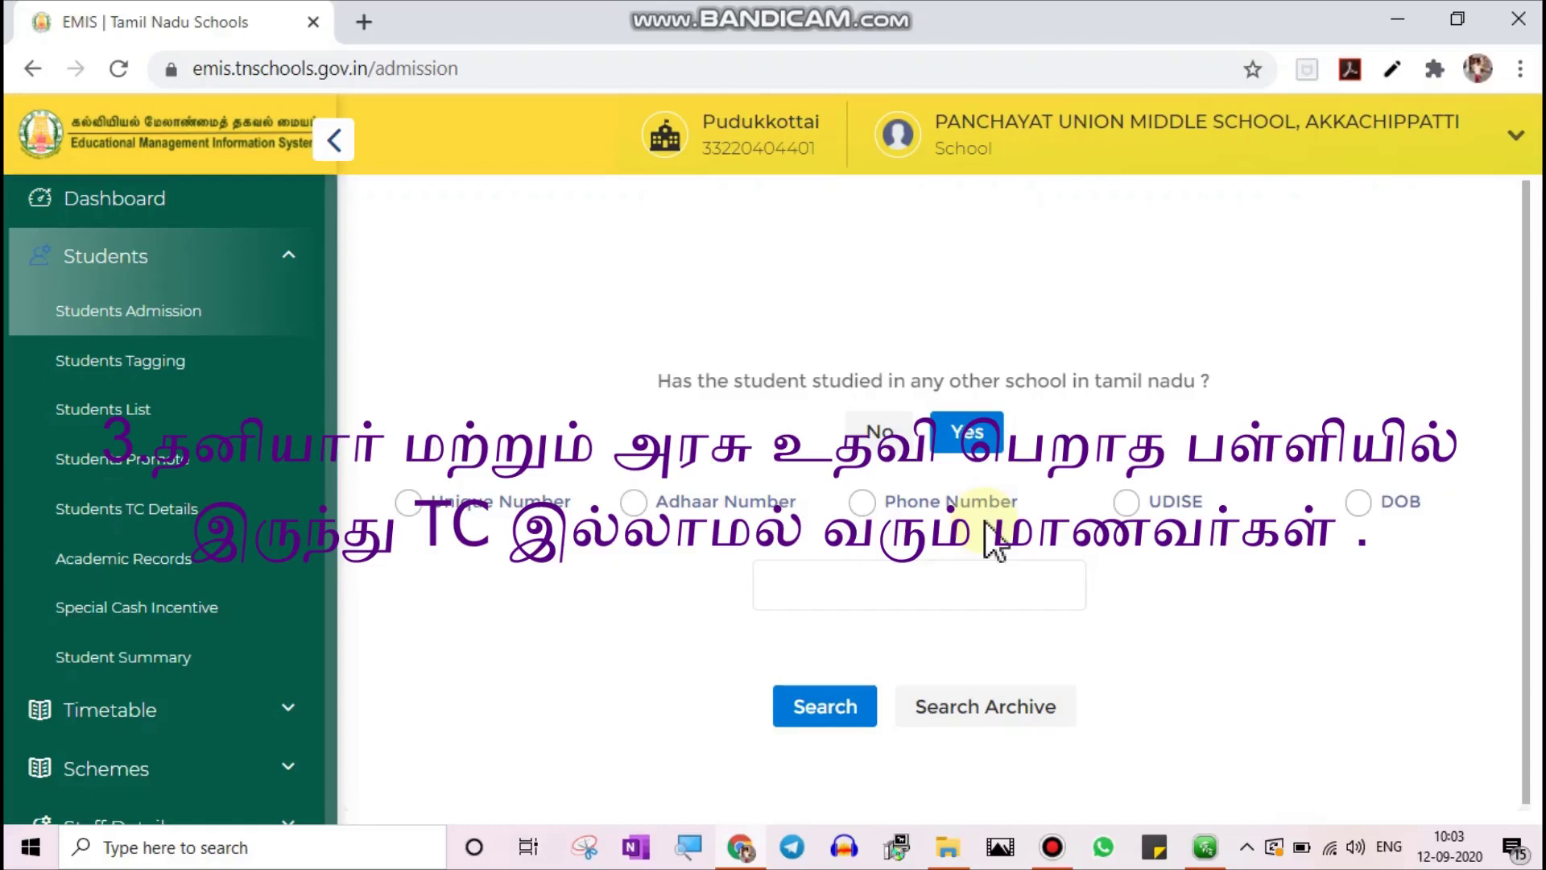
Search current and archived records by the student's Aadhaar number, finding no data, then choose UDISE search
click(793, 581)
click(634, 502)
click(815, 587)
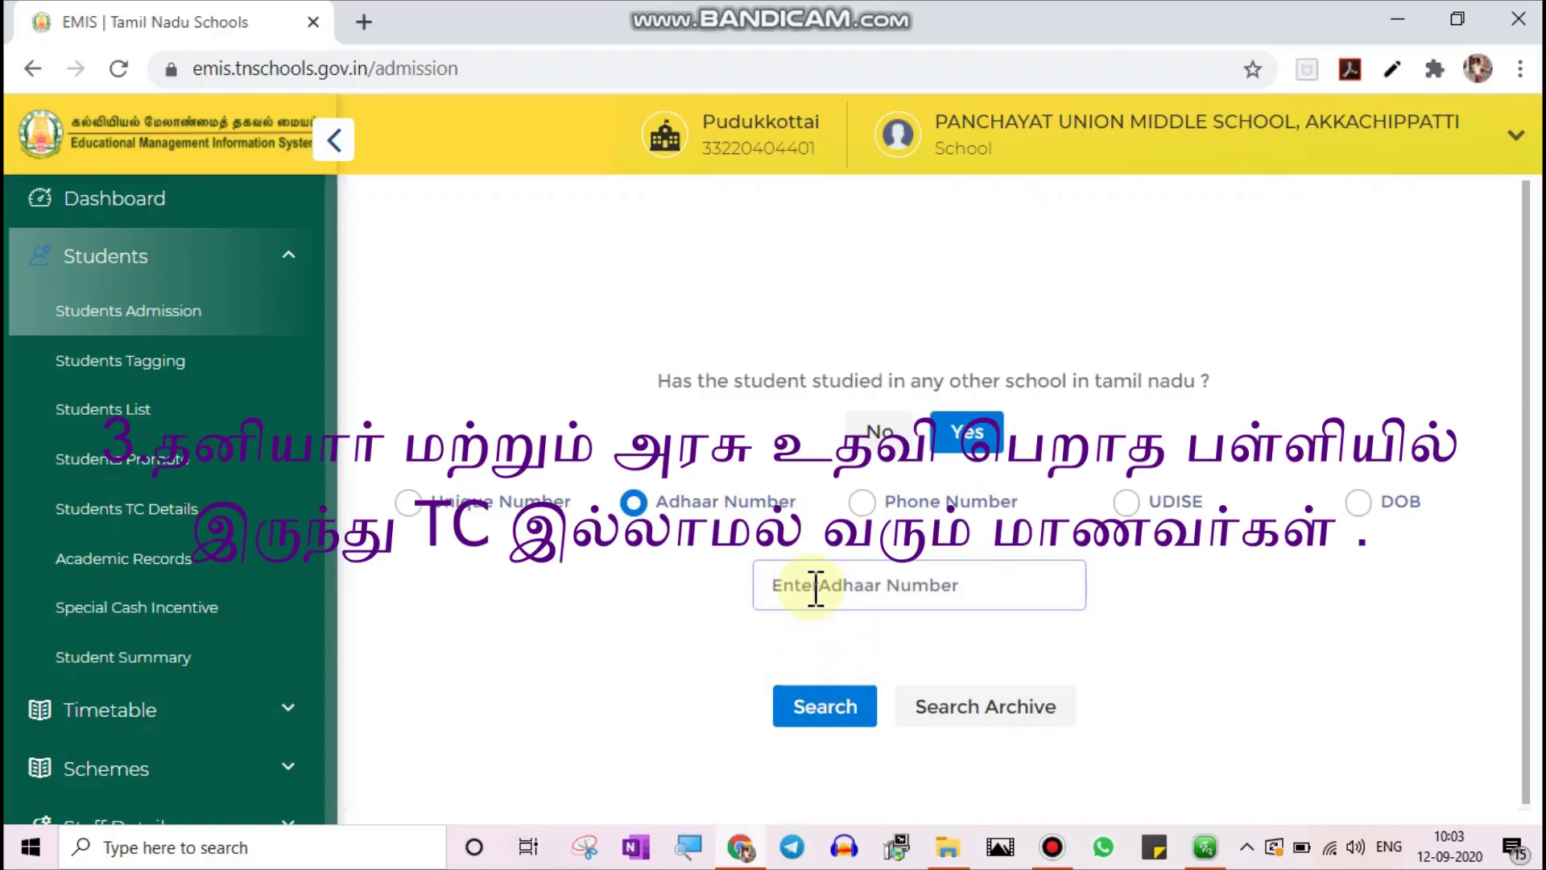
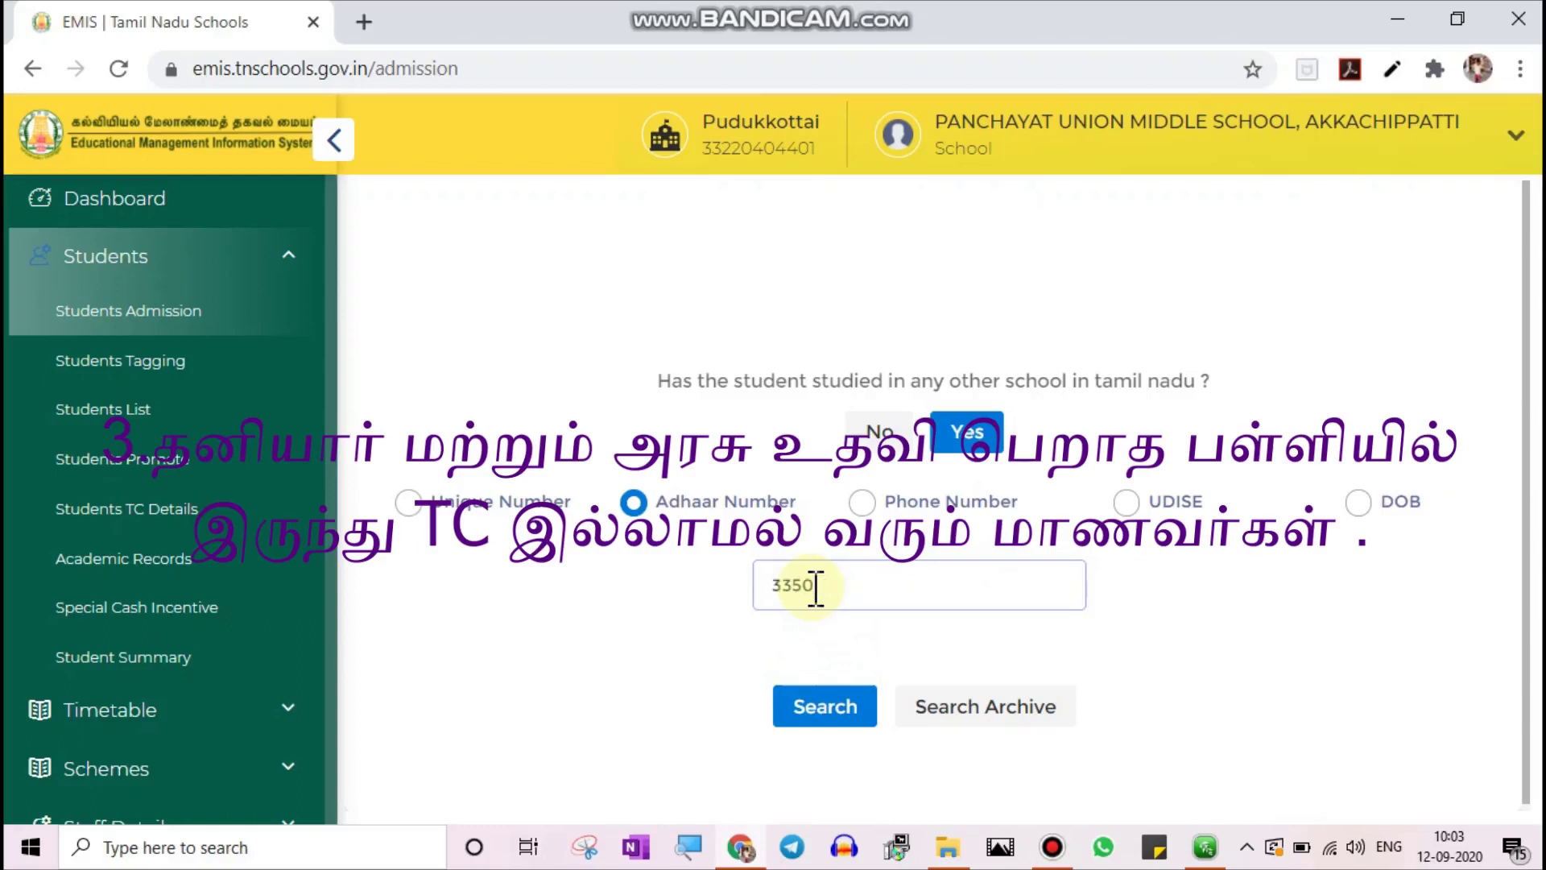
click(837, 713)
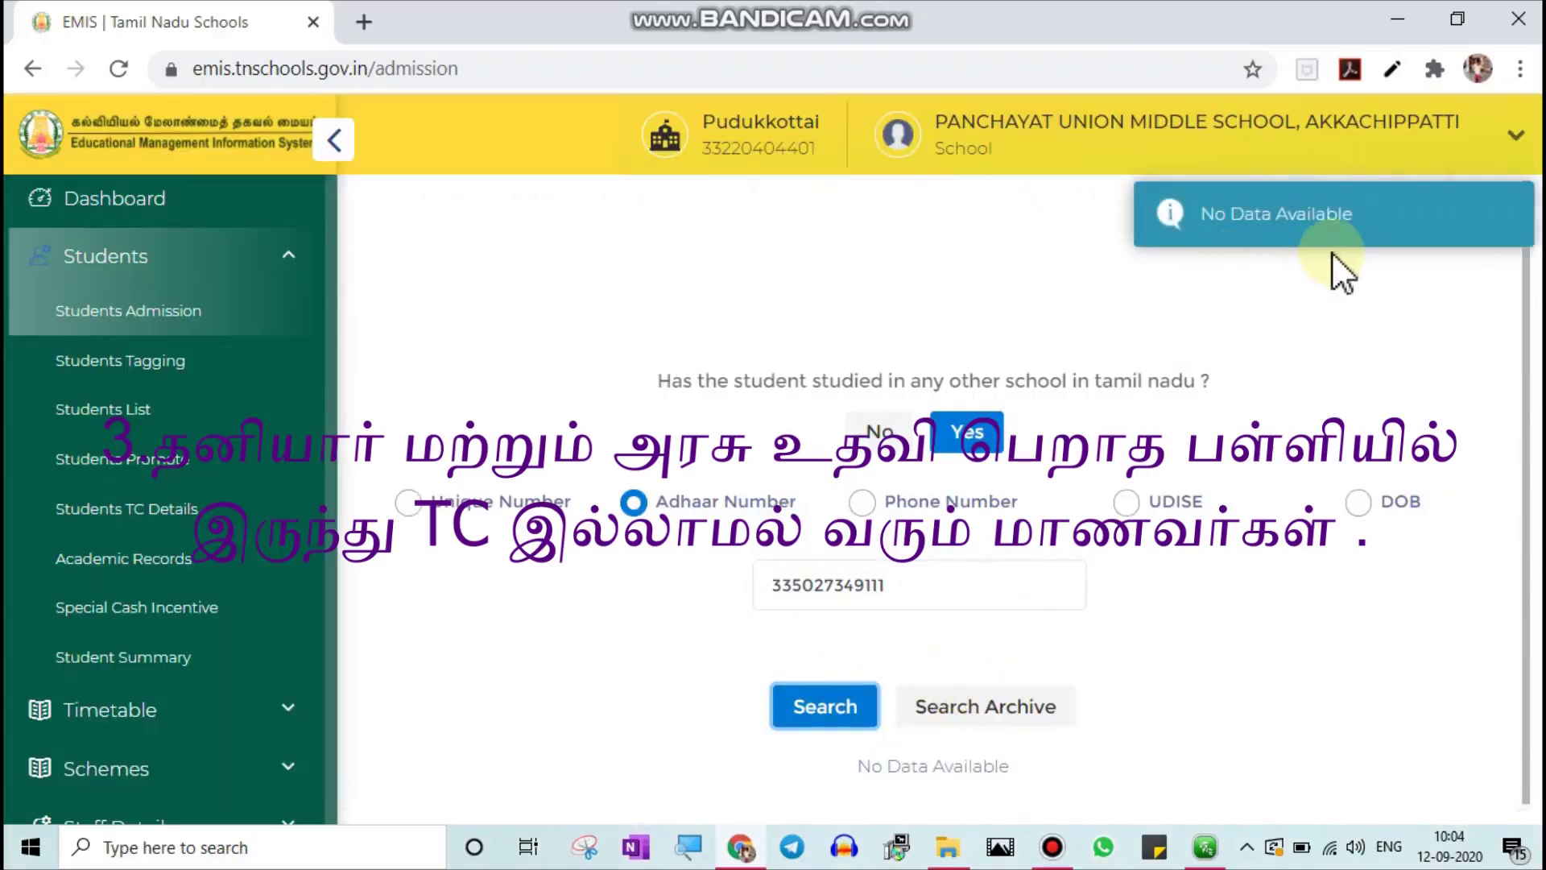
click(982, 716)
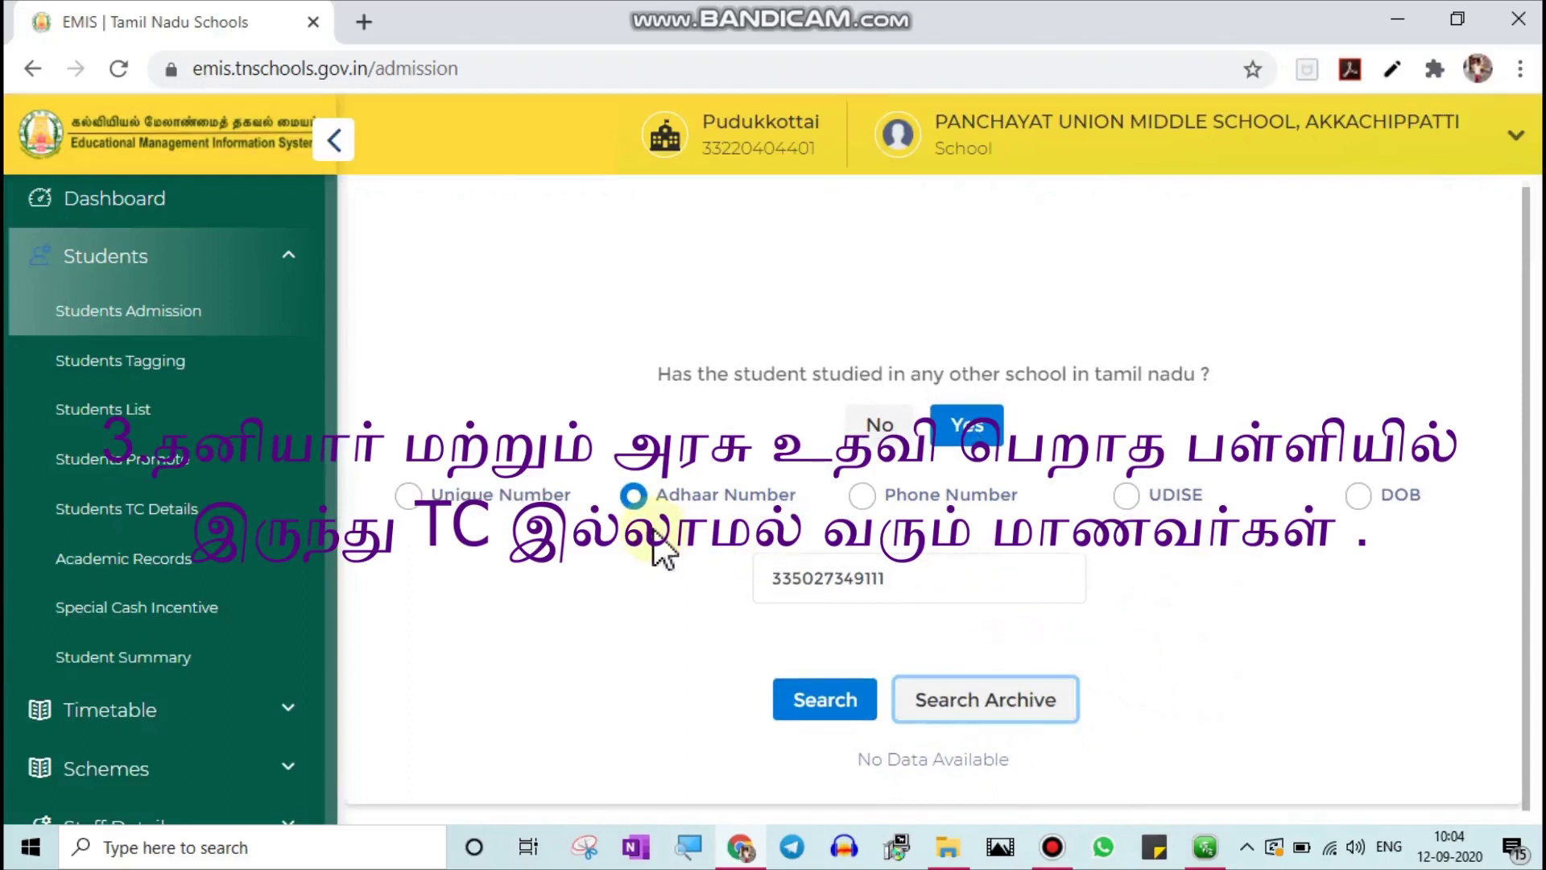
click(1125, 500)
click(849, 581)
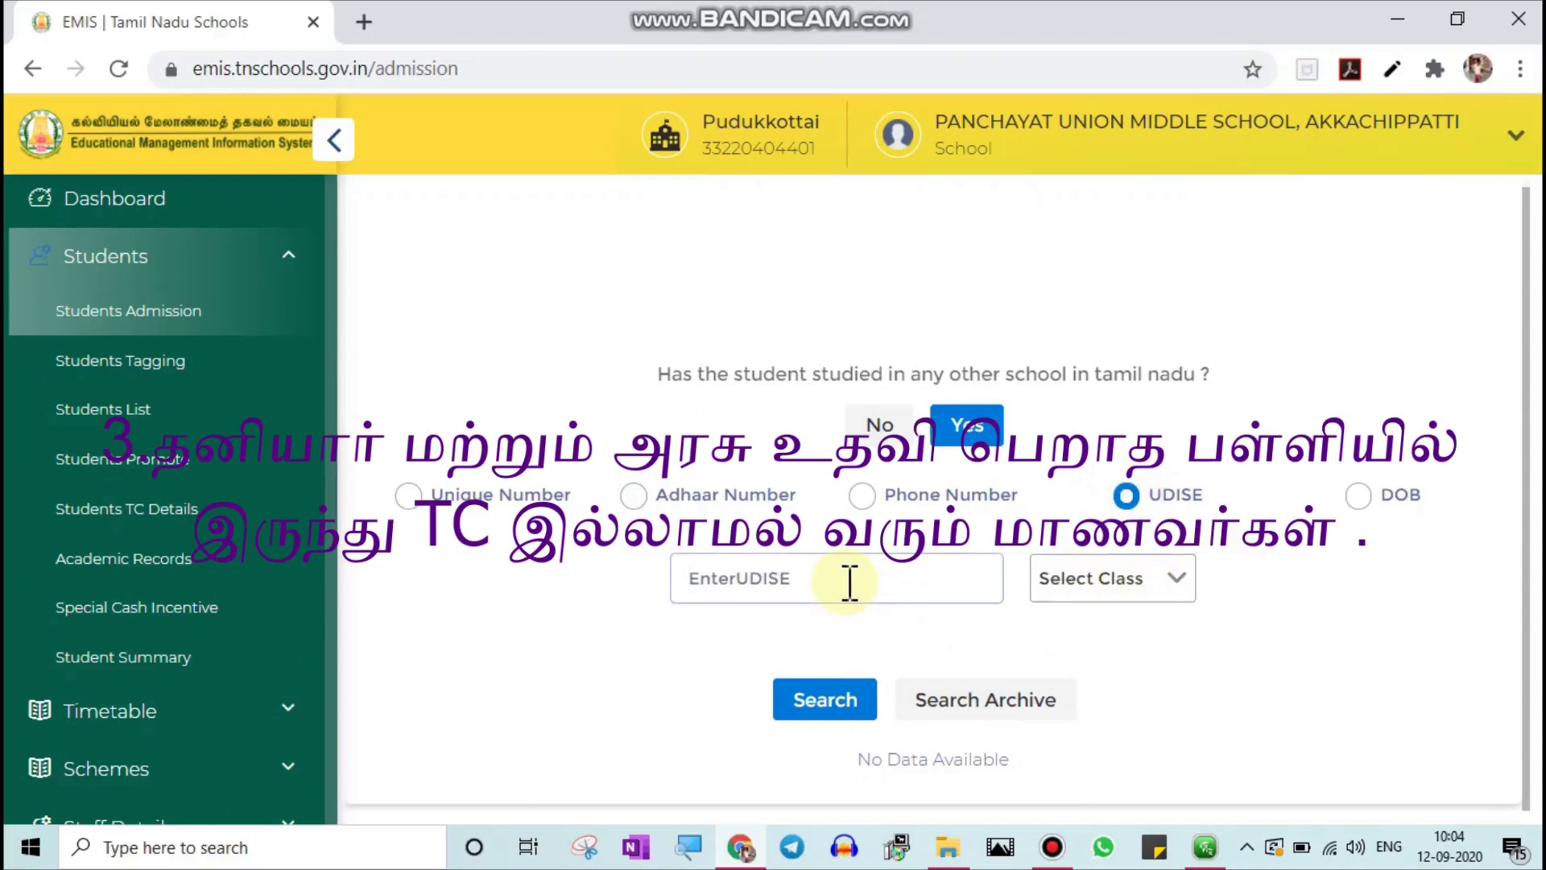
text(33220403903)
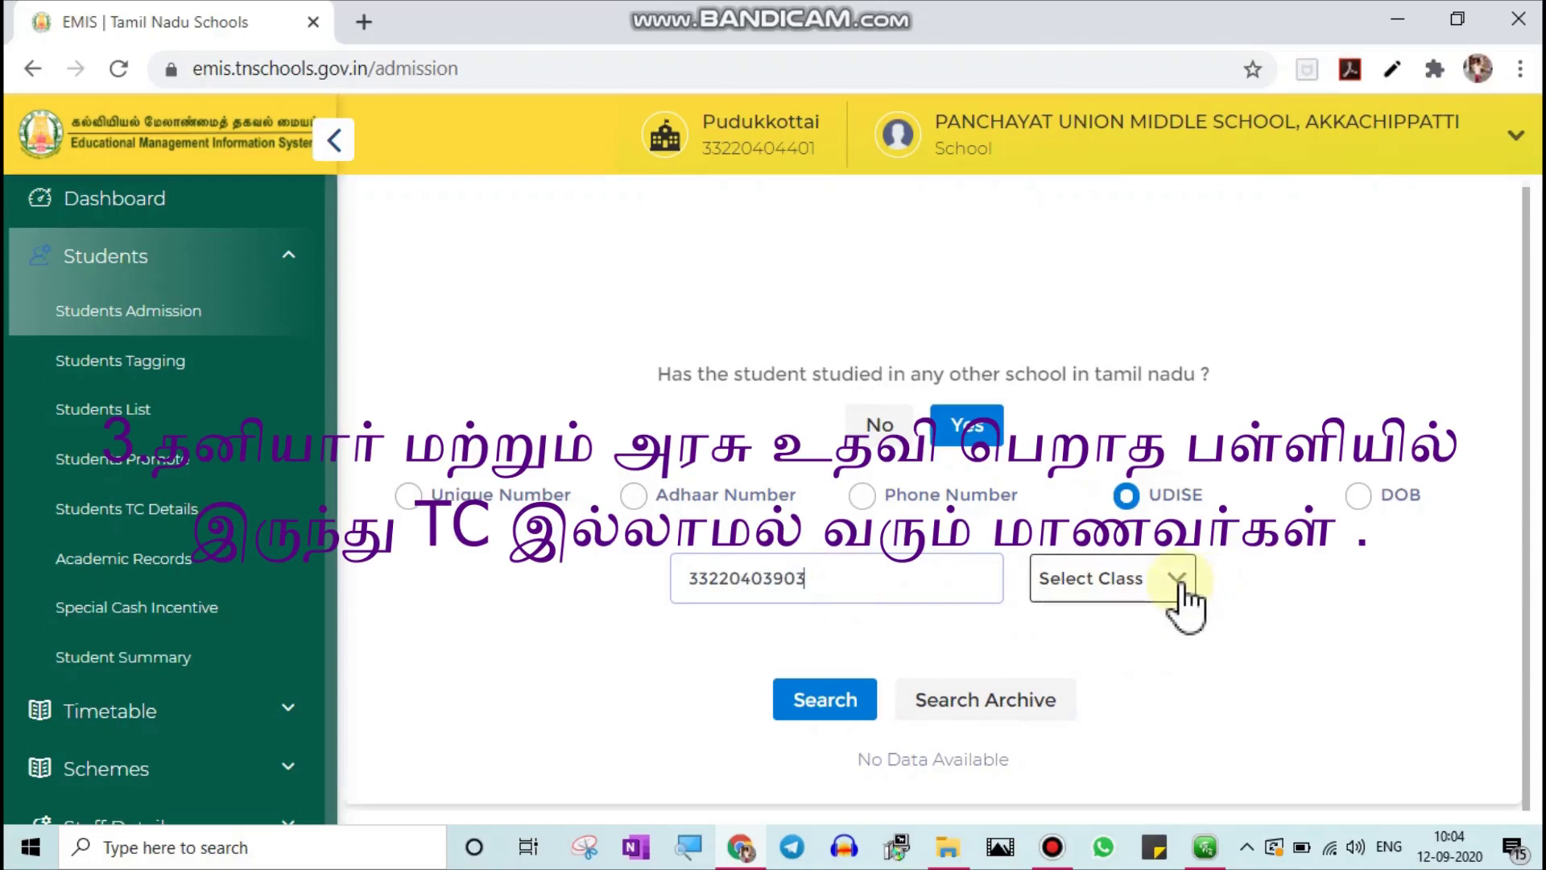
click(1178, 580)
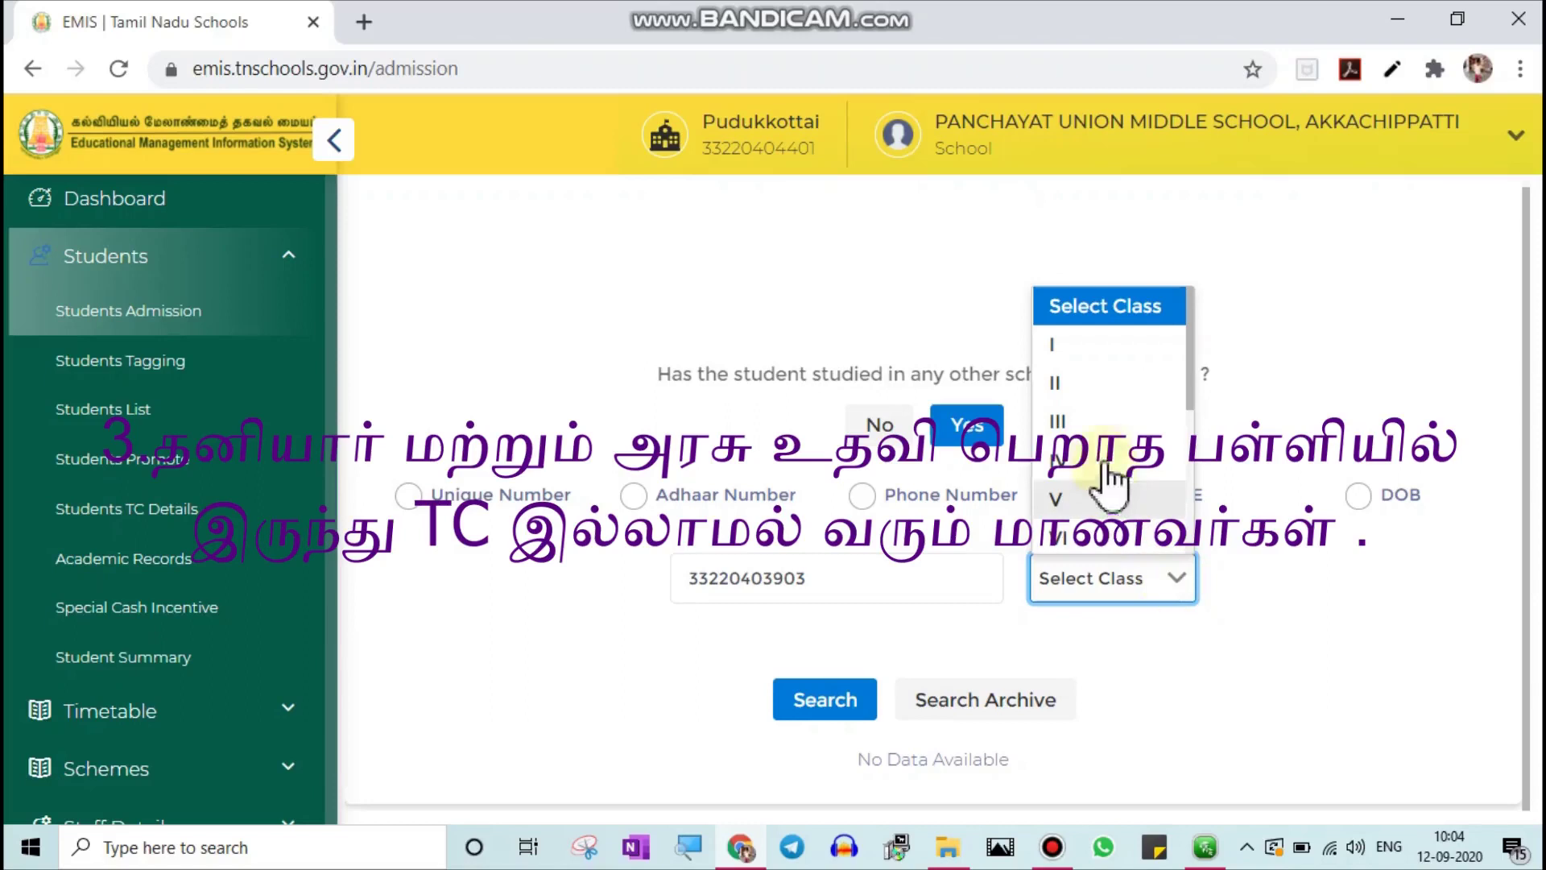
click(1096, 431)
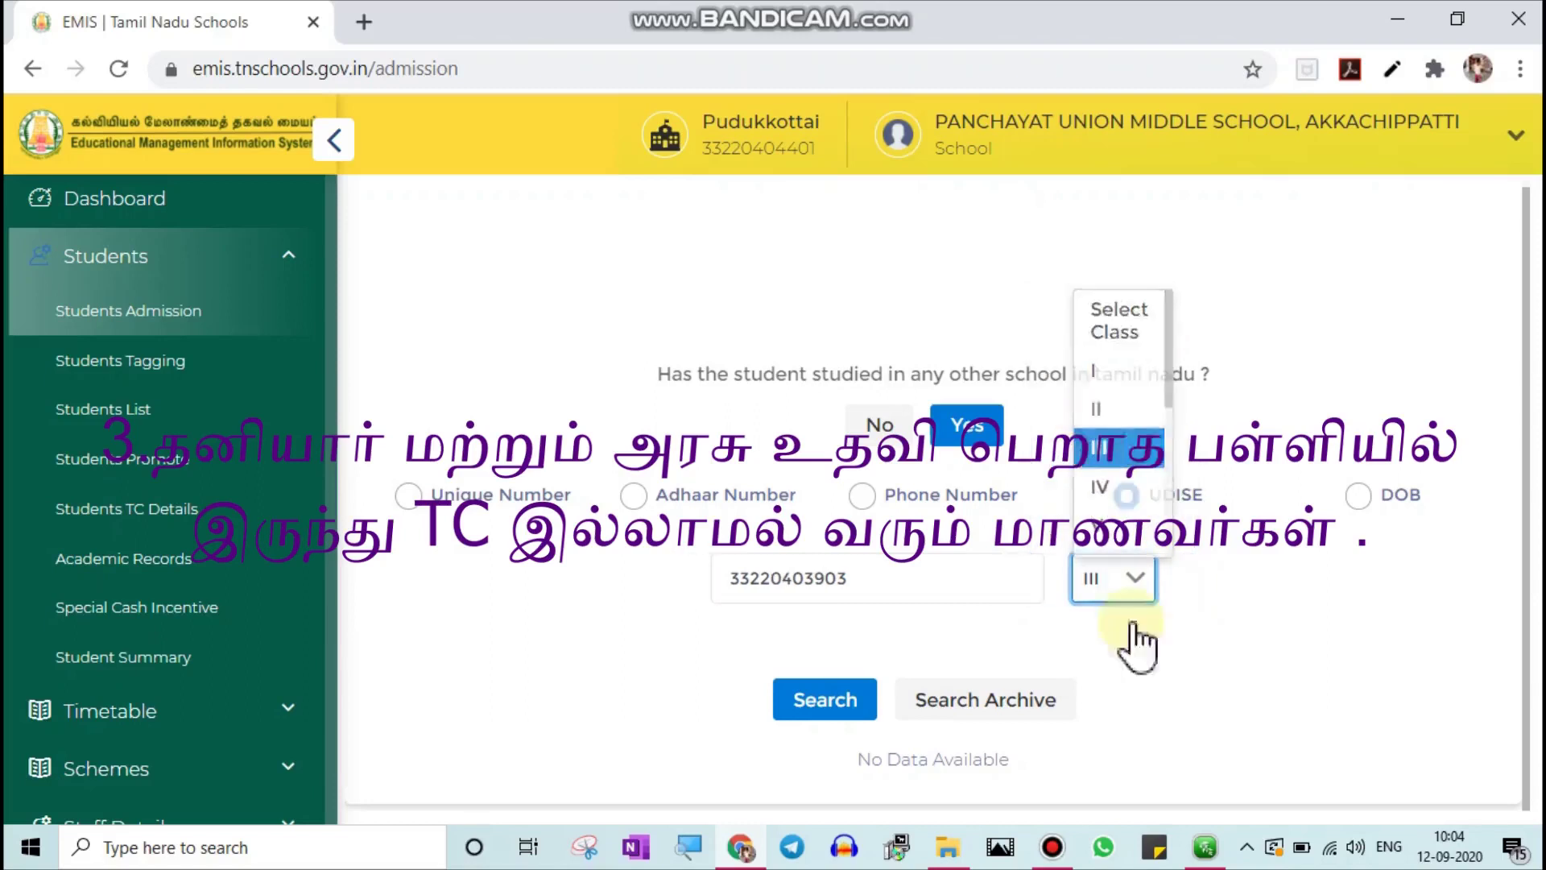
click(825, 701)
scroll(1115, 658, down, 6)
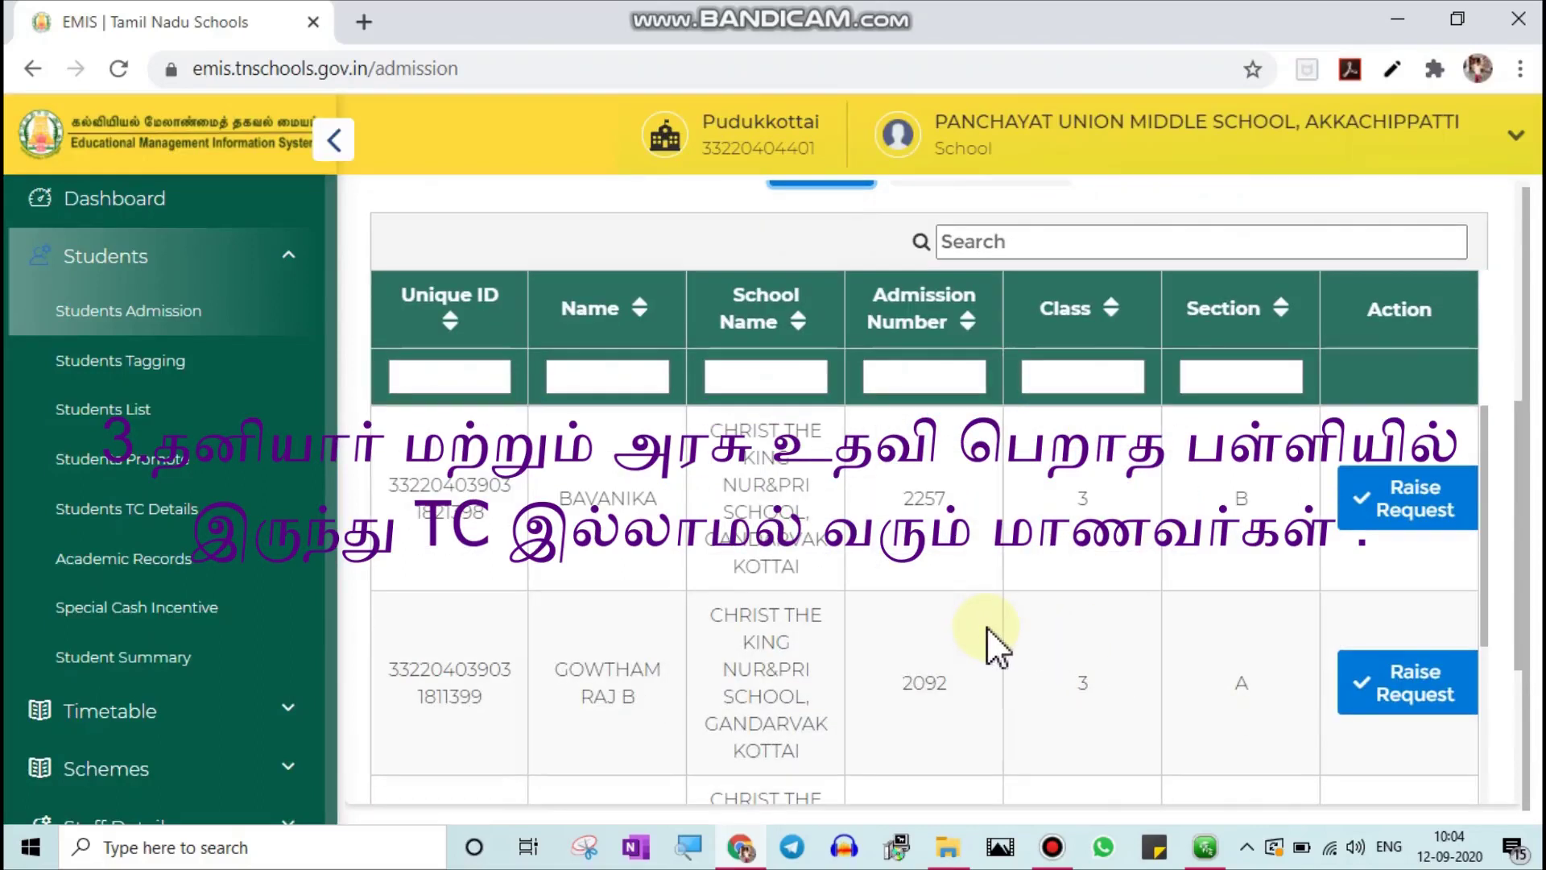
Scroll through the class III results with their Raise Request buttons, then back to the search form
scroll(877, 646, down, 7)
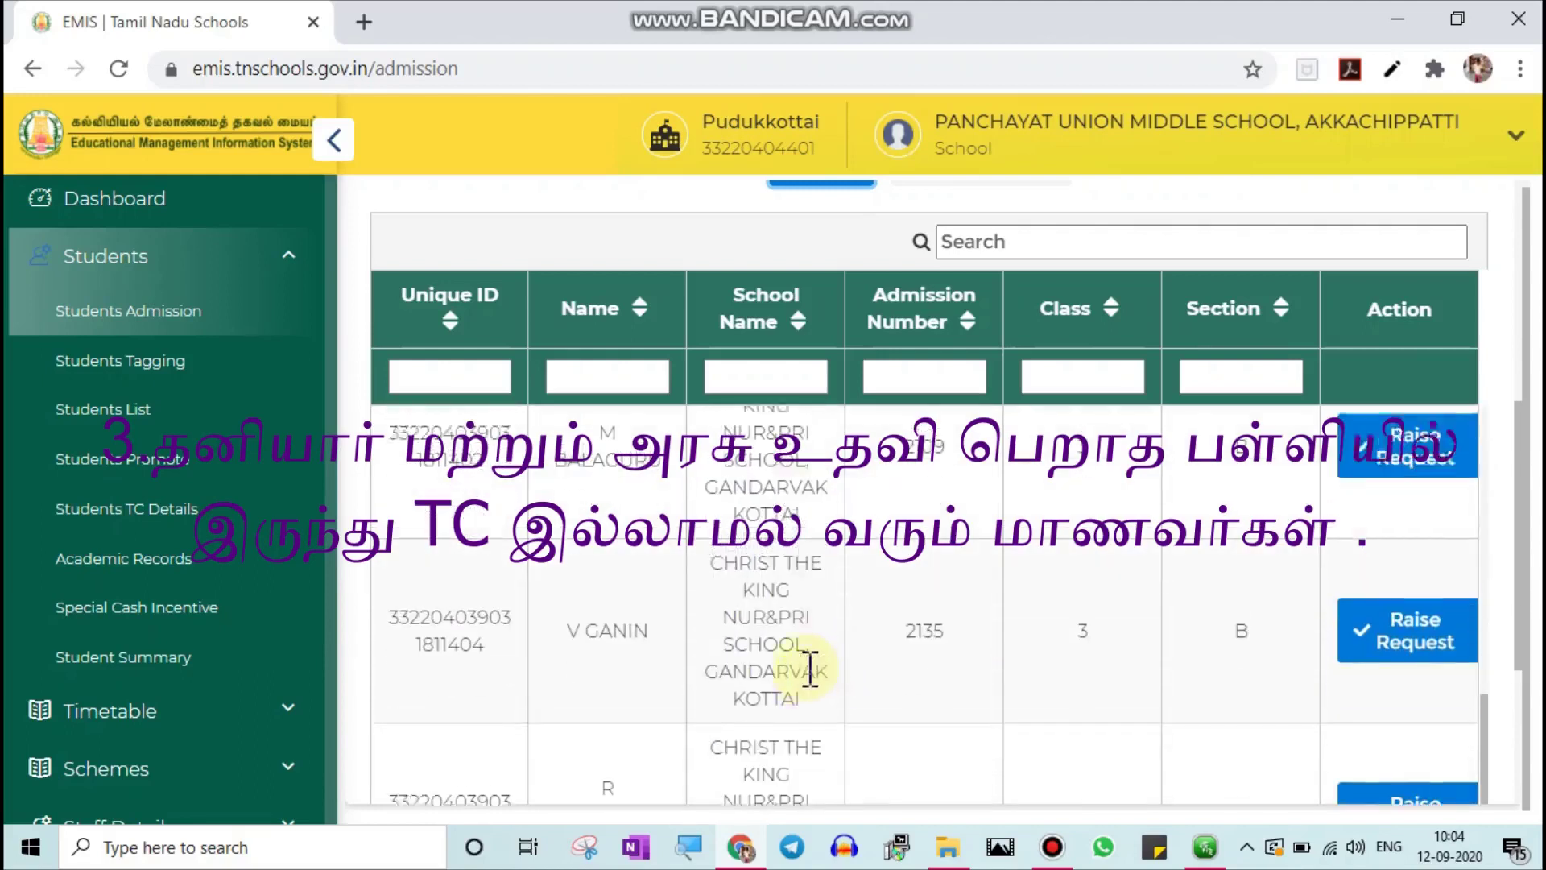
scroll(966, 668, up, 2)
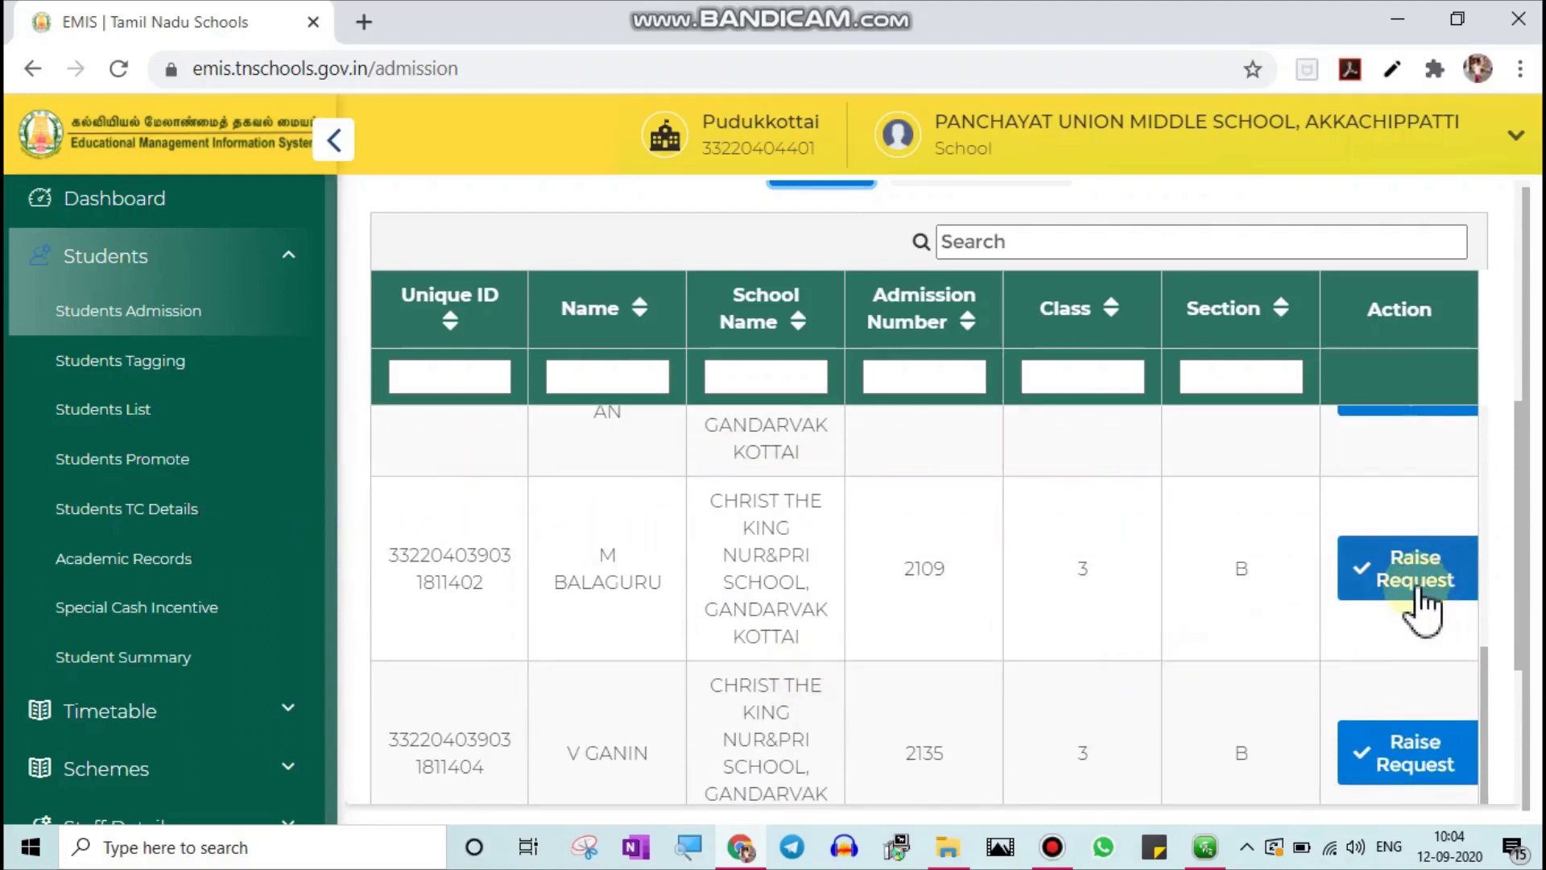
scroll(1091, 562, up, 5)
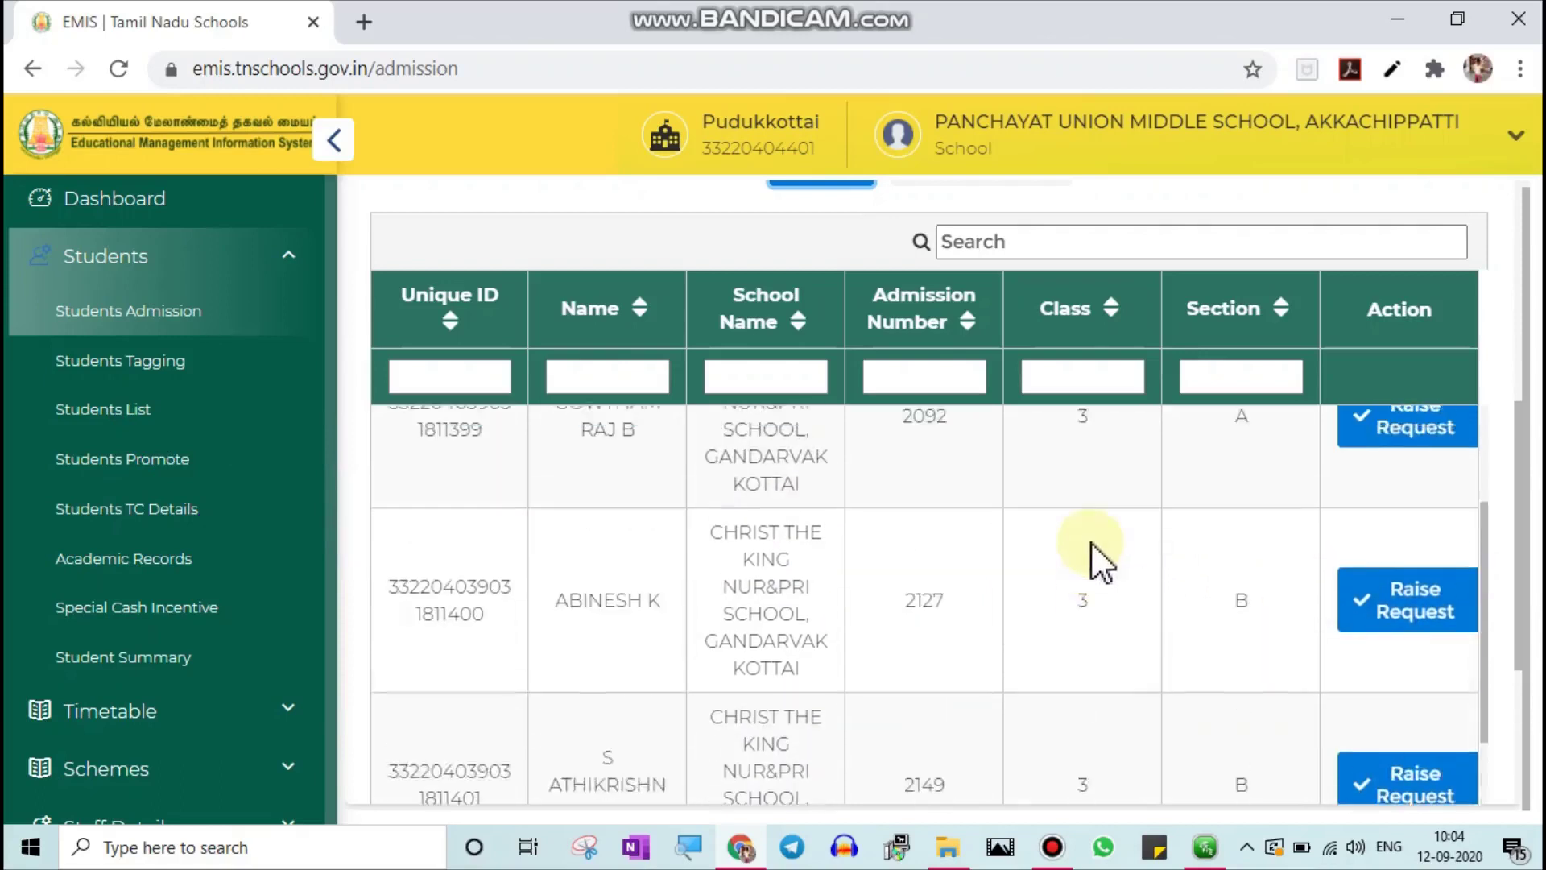
scroll(1069, 575, up, 5)
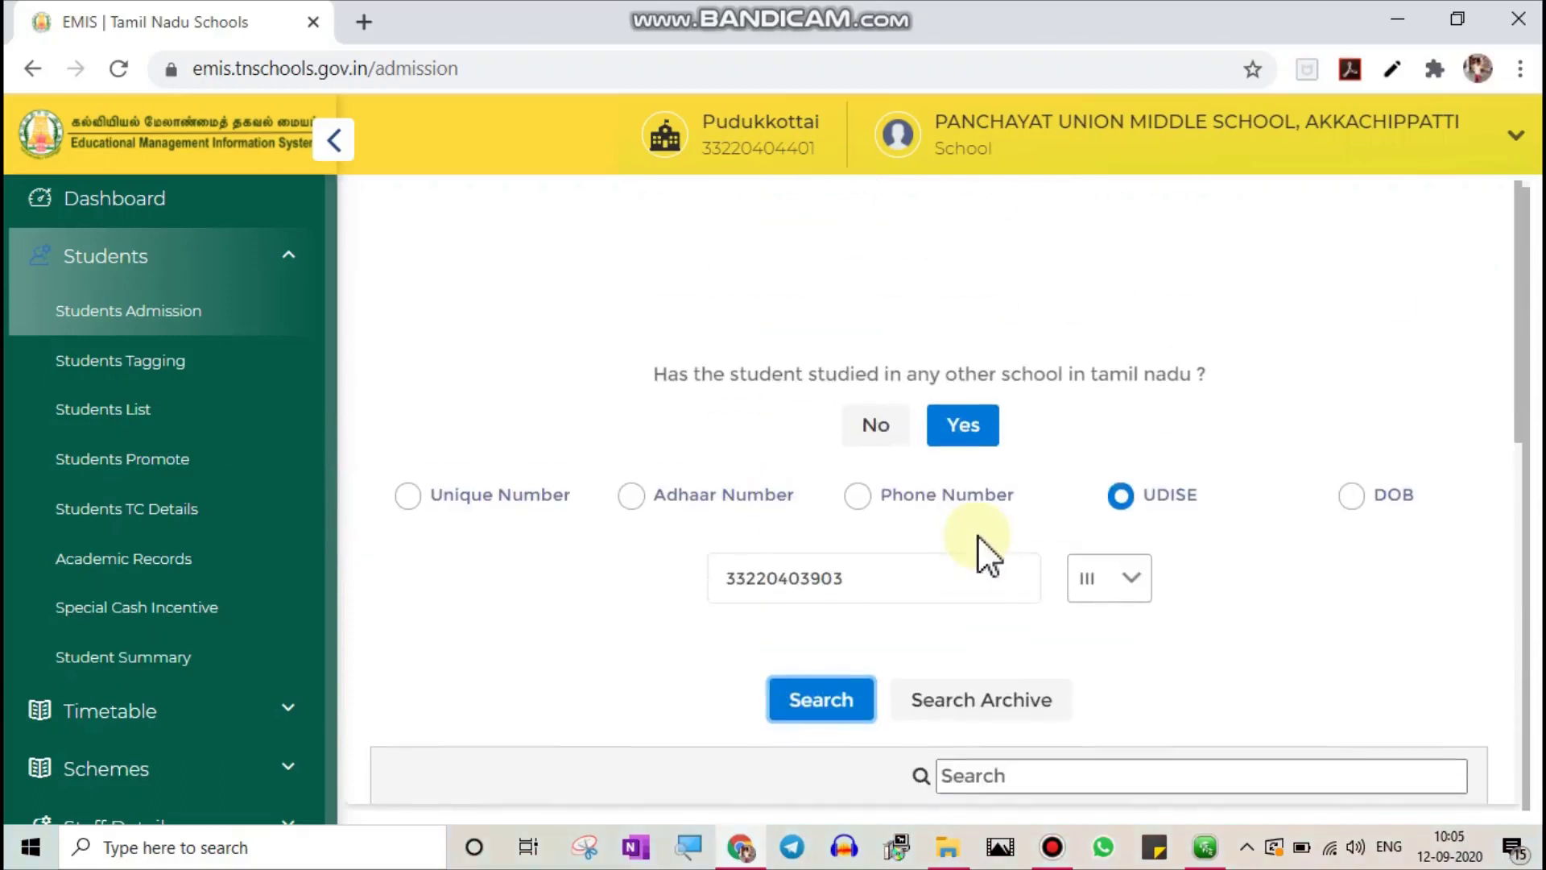